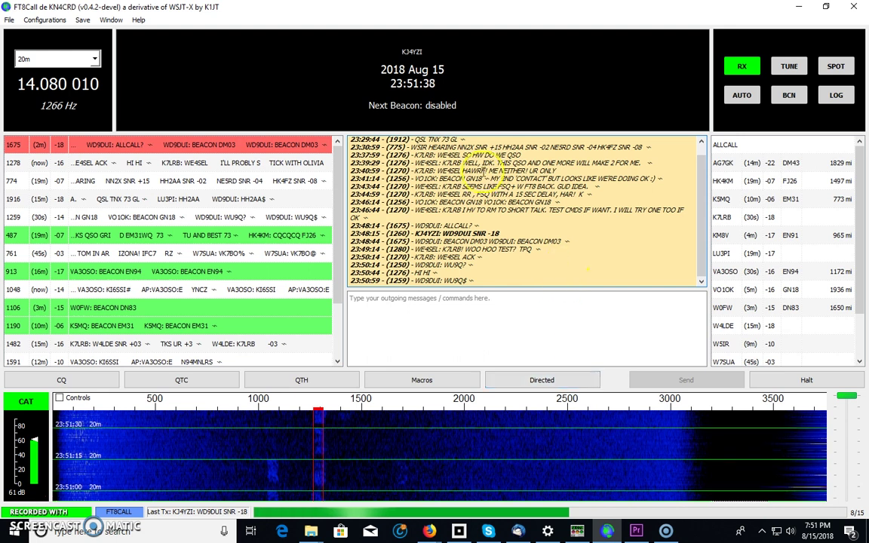
{"action": "left_click_drag", "start_coordinate": [352, 139], "coordinate": [570, 196]}
{"action": "left_click", "coordinate": [569, 197]}
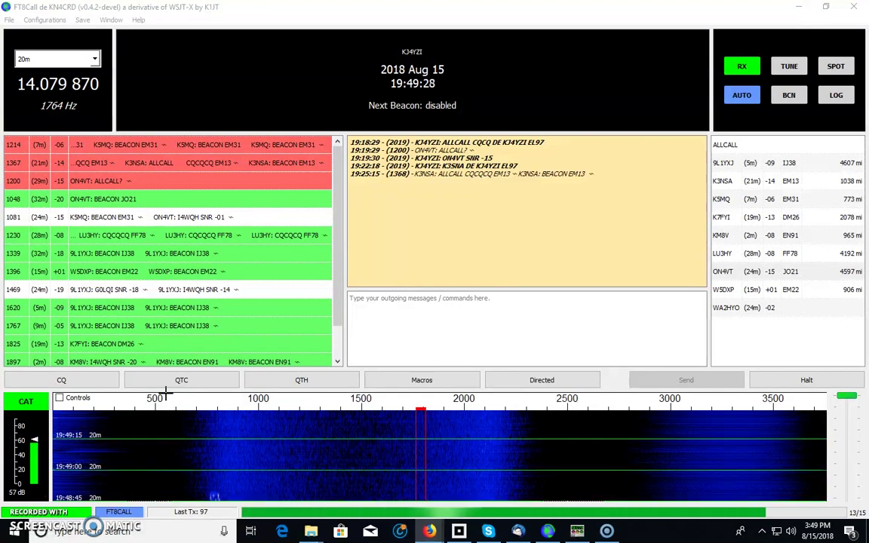
{"action": "left_click", "coordinate": [204, 371]}
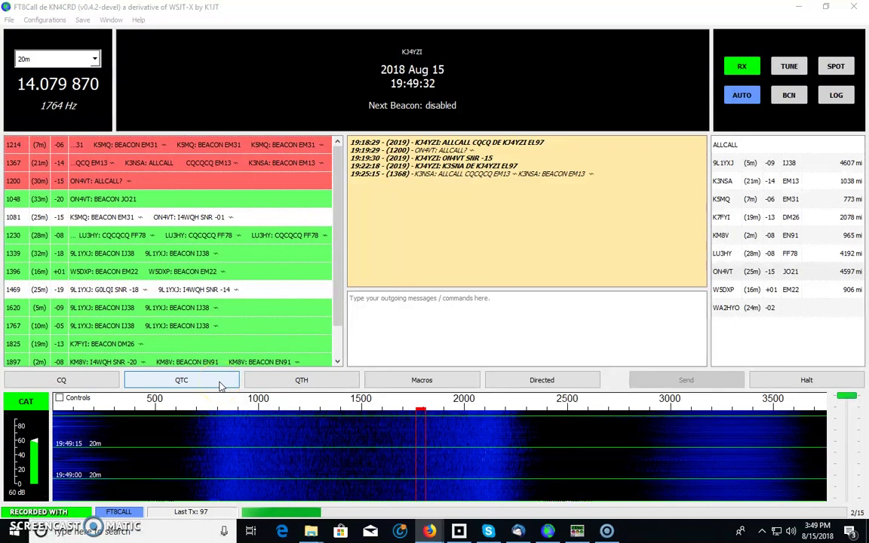
{"action": "left_click", "coordinate": [196, 404]}
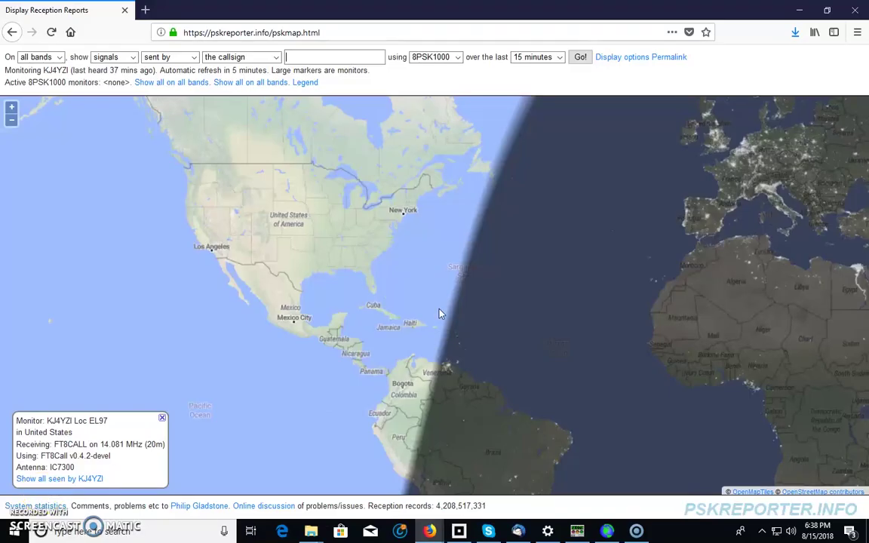
Set the PSKReporter map filter to signals sent/rcvd by anyone, with both North America and Europe in view.
{"action": "left_click_drag", "start_coordinate": [442, 313], "coordinate": [456, 276]}
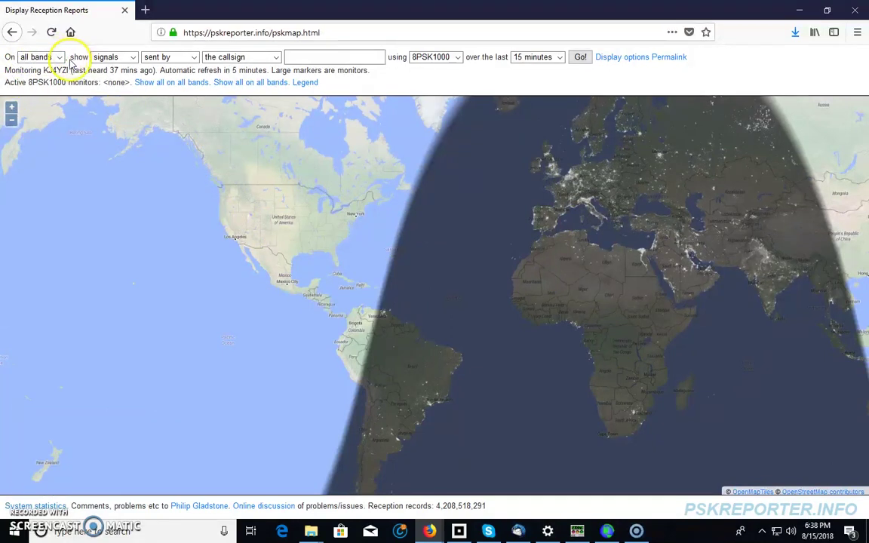
{"action": "left_click", "coordinate": [194, 57]}
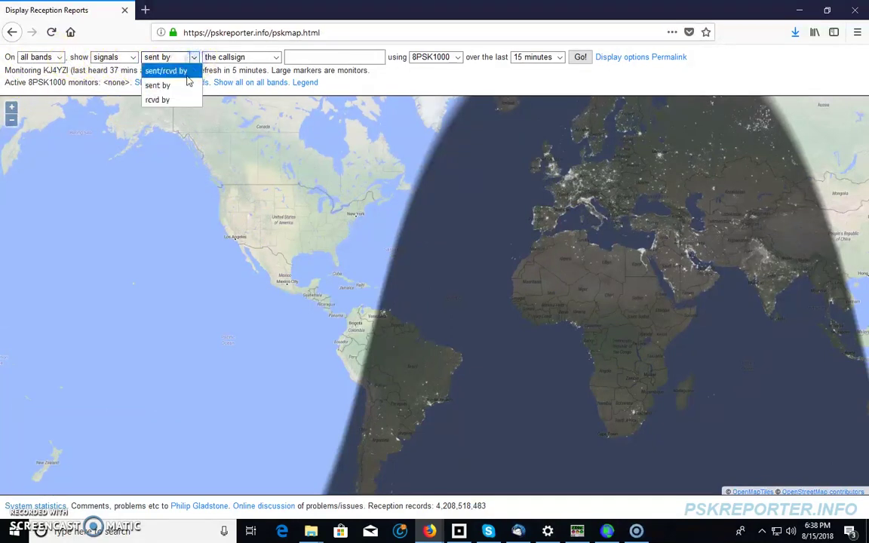
{"action": "left_click", "coordinate": [186, 72]}
{"action": "left_click", "coordinate": [276, 57]}
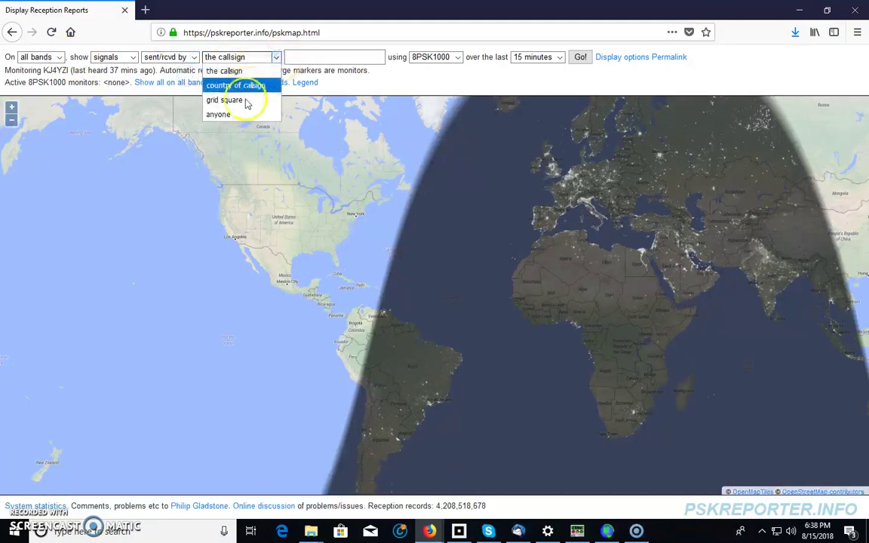
{"action": "left_click", "coordinate": [240, 117]}
Choose FT8 as the mode and display its reception reports from the last 15 minutes on the map.
{"action": "left_click", "coordinate": [456, 57]}
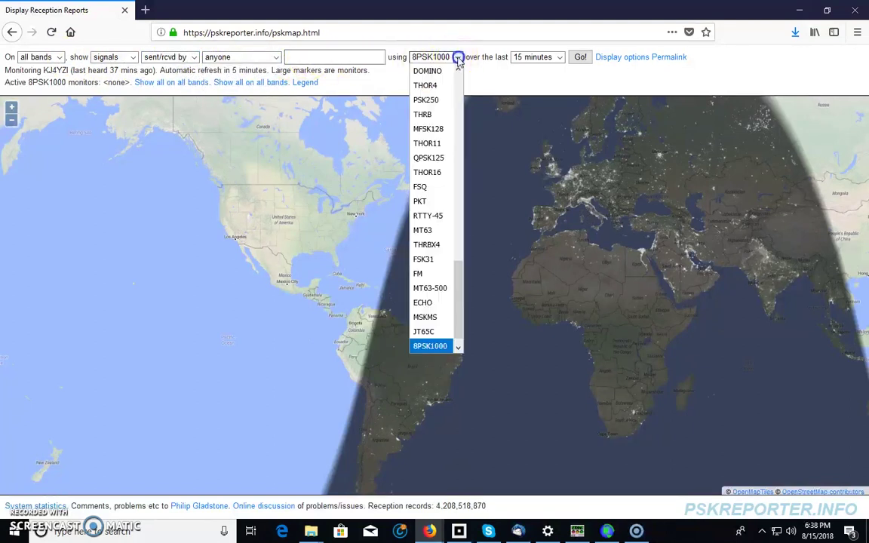
{"action": "left_click_drag", "start_coordinate": [460, 295], "coordinate": [438, 92]}
{"action": "left_click", "coordinate": [437, 88]}
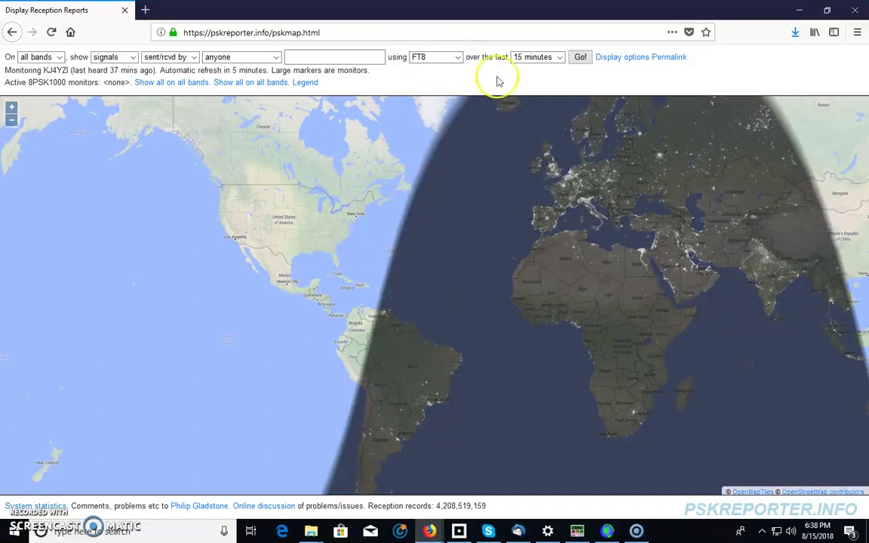
{"action": "left_click", "coordinate": [580, 57]}
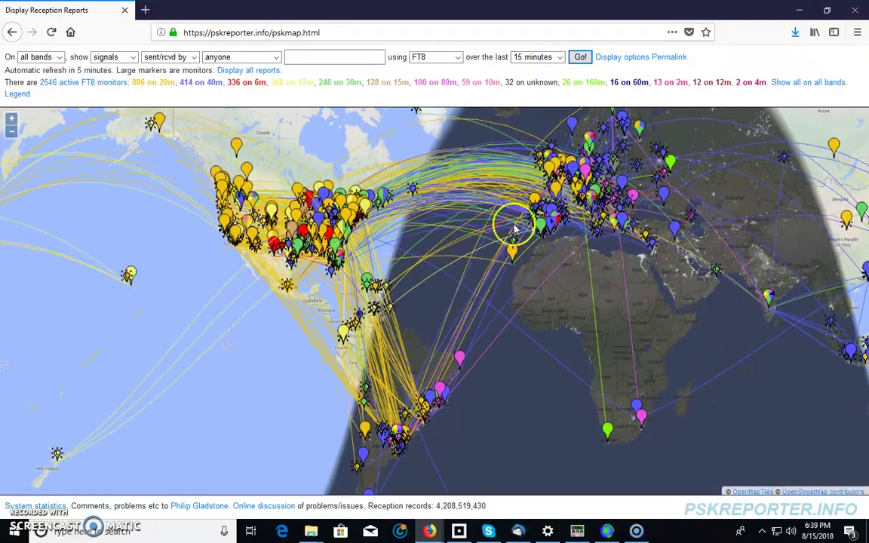
Examine the FT8 monitors and signal paths across North America, South America, Europe and Asia, along with the per-band monitor summary.
{"action": "mouse_move", "coordinate": [532, 249]}
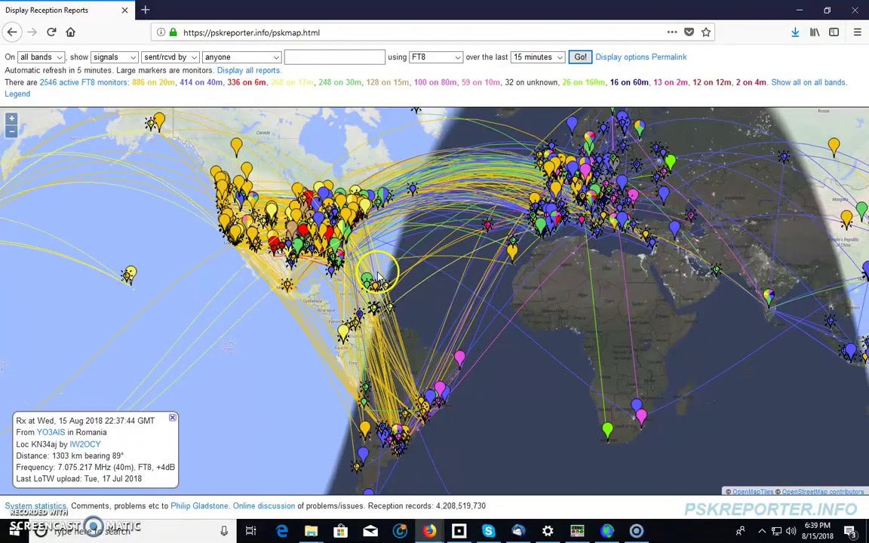
{"action": "mouse_move", "coordinate": [307, 217]}
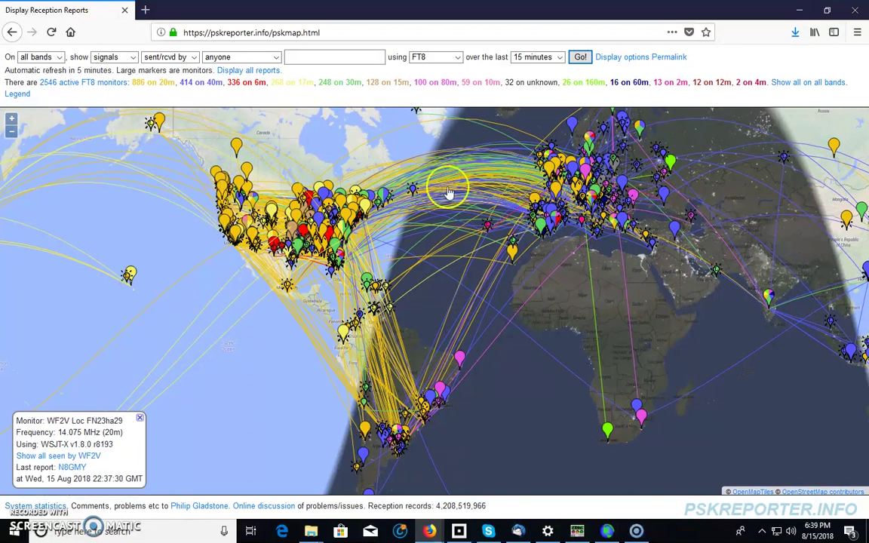
{"action": "mouse_move", "coordinate": [443, 185]}
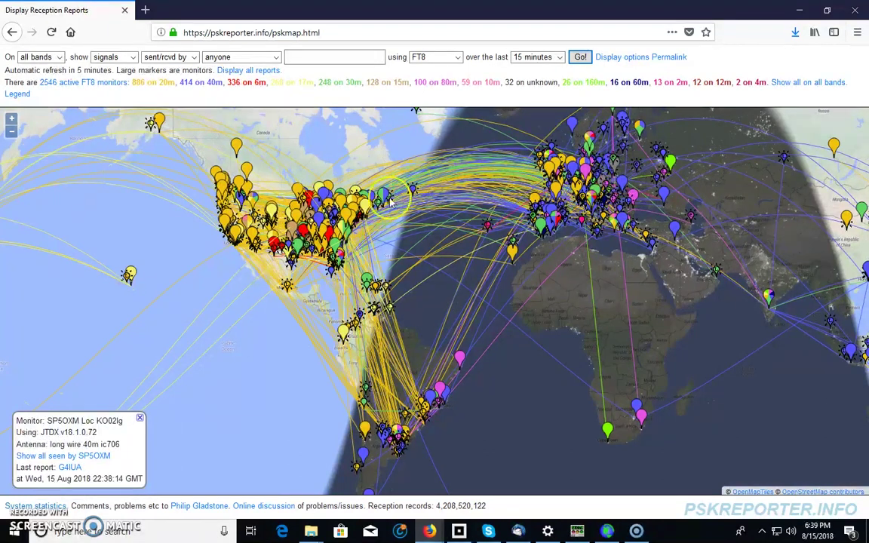
{"action": "mouse_move", "coordinate": [589, 195]}
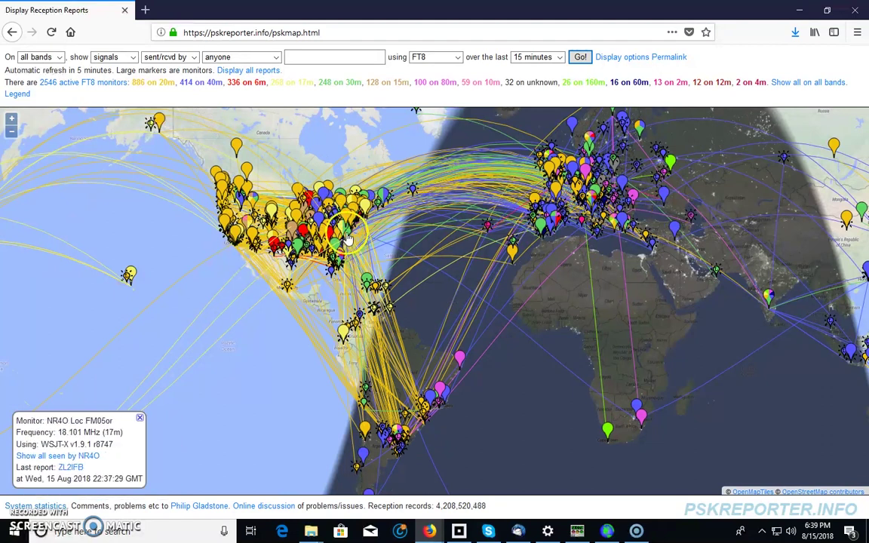
{"action": "mouse_move", "coordinate": [345, 239]}
{"action": "mouse_move", "coordinate": [377, 350]}
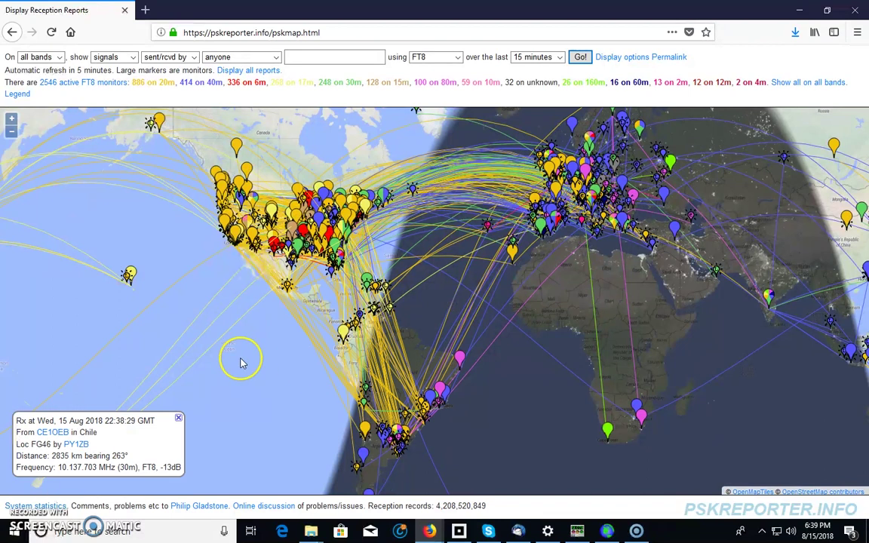
{"action": "mouse_move", "coordinate": [236, 168]}
{"action": "mouse_move", "coordinate": [434, 381]}
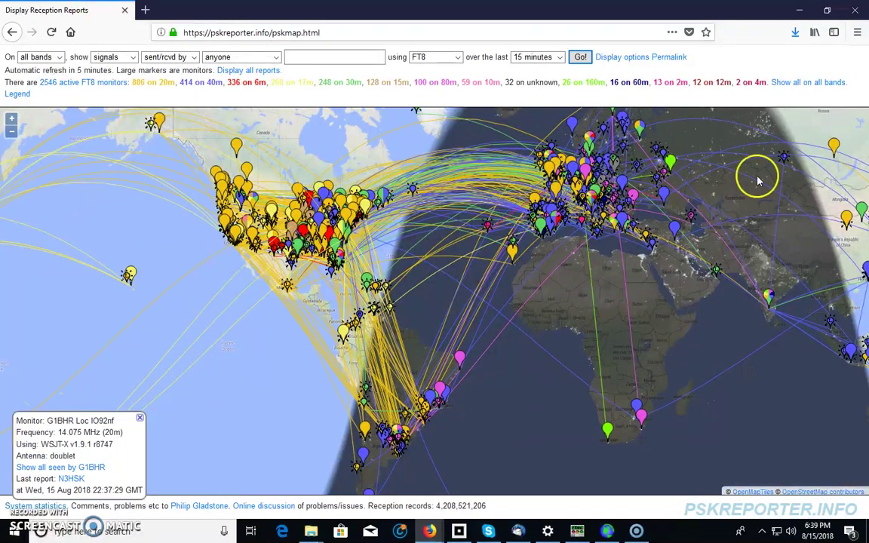
{"action": "mouse_move", "coordinate": [738, 309]}
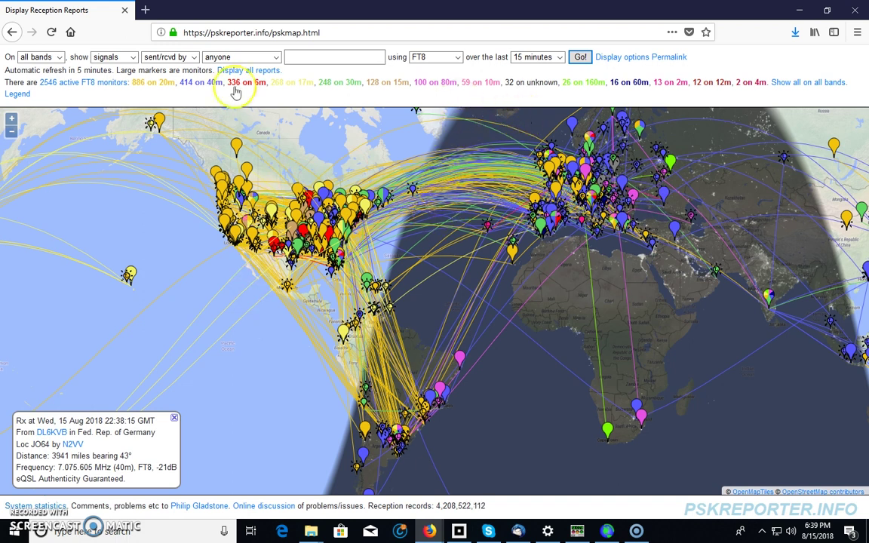
Display the PSK31 reception reports and inspect the monitors in Europe and North America.
{"action": "left_click", "coordinate": [457, 58]}
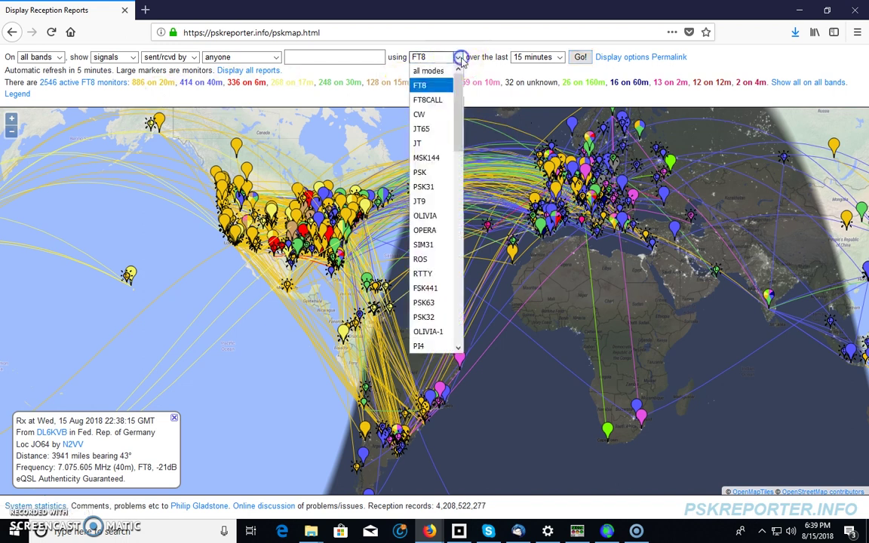
{"action": "left_click", "coordinate": [434, 186]}
{"action": "left_click", "coordinate": [580, 58]}
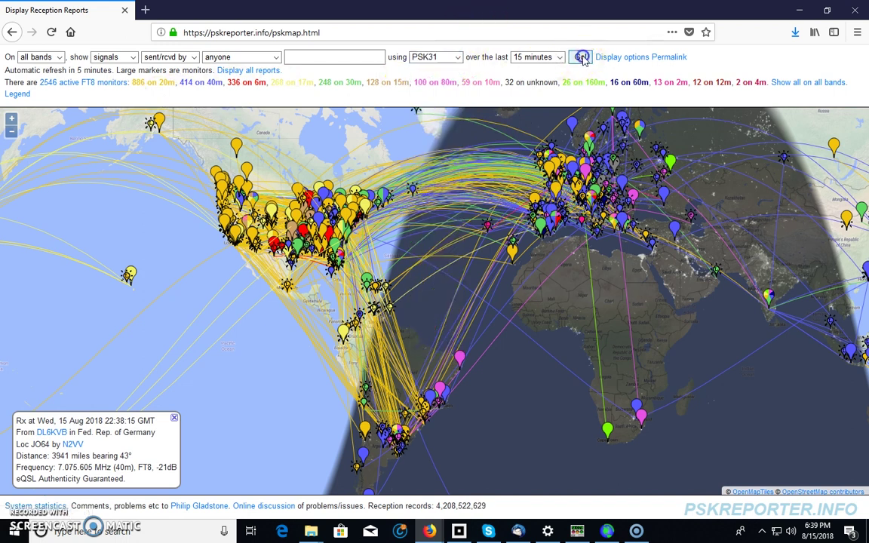
{"action": "left_click", "coordinate": [588, 134]}
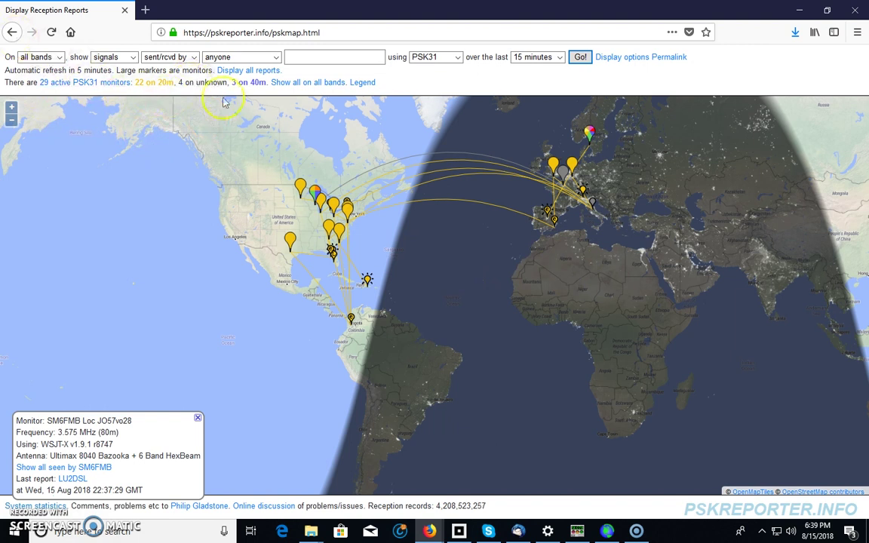
{"action": "mouse_move", "coordinate": [353, 216]}
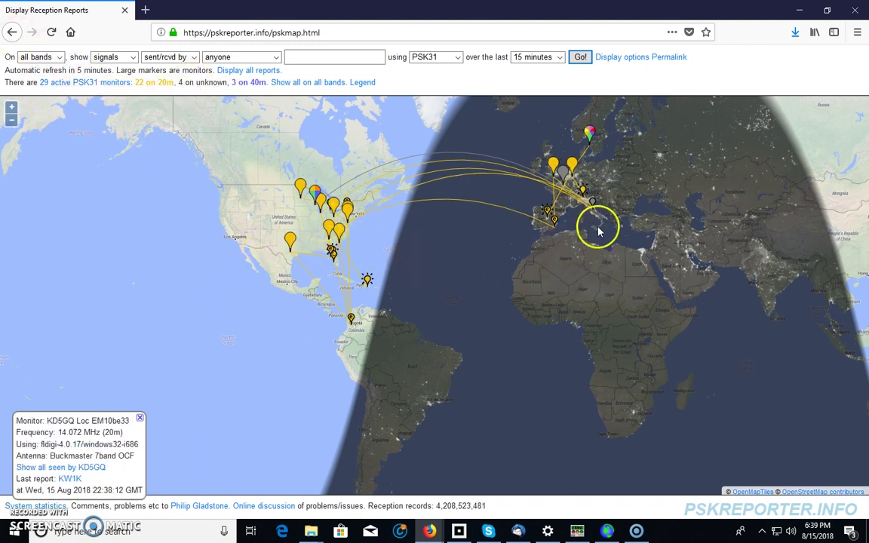
Switch the map's mode filter back to FT8 and reload the reports for comparison with PSK31.
{"action": "left_click", "coordinate": [457, 59]}
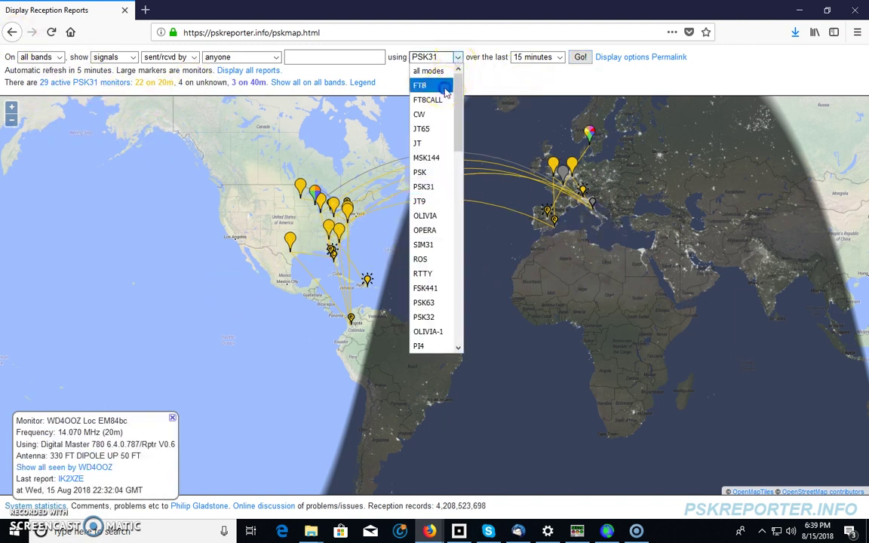
{"action": "left_click", "coordinate": [419, 85]}
{"action": "left_click", "coordinate": [581, 58]}
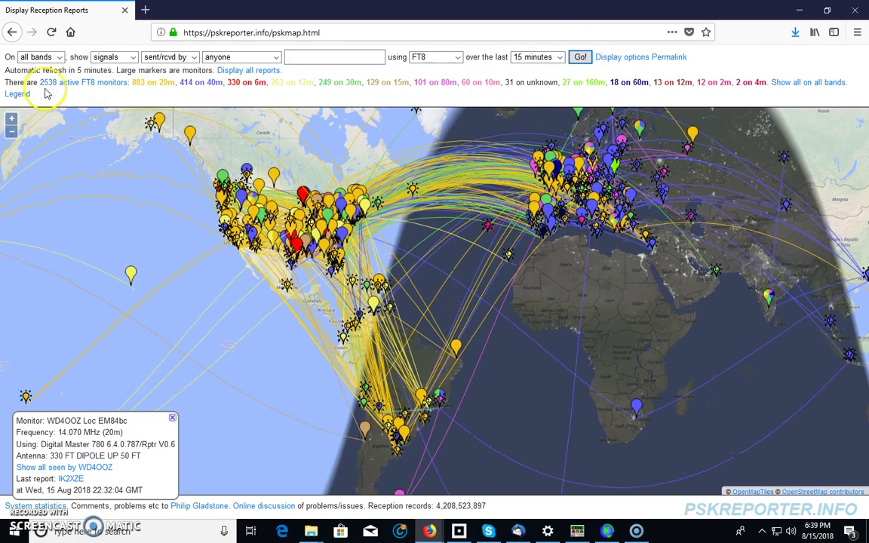
Display the reception reports for RTTY on the map.
{"action": "left_click", "coordinate": [457, 59]}
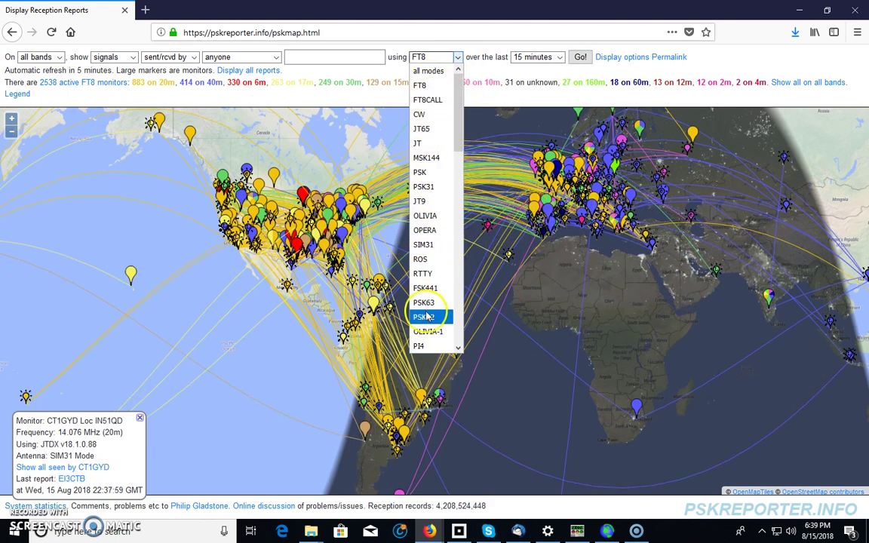
{"action": "left_click", "coordinate": [424, 273]}
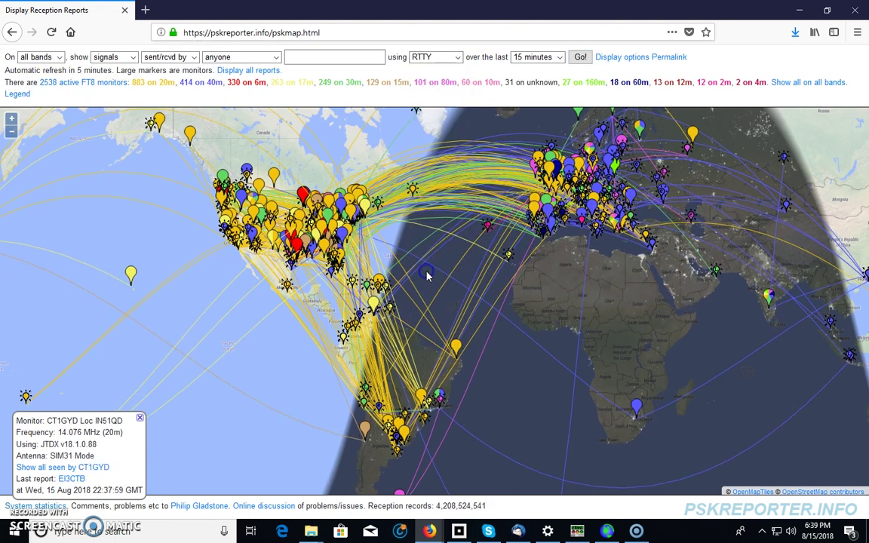
{"action": "left_click", "coordinate": [580, 58]}
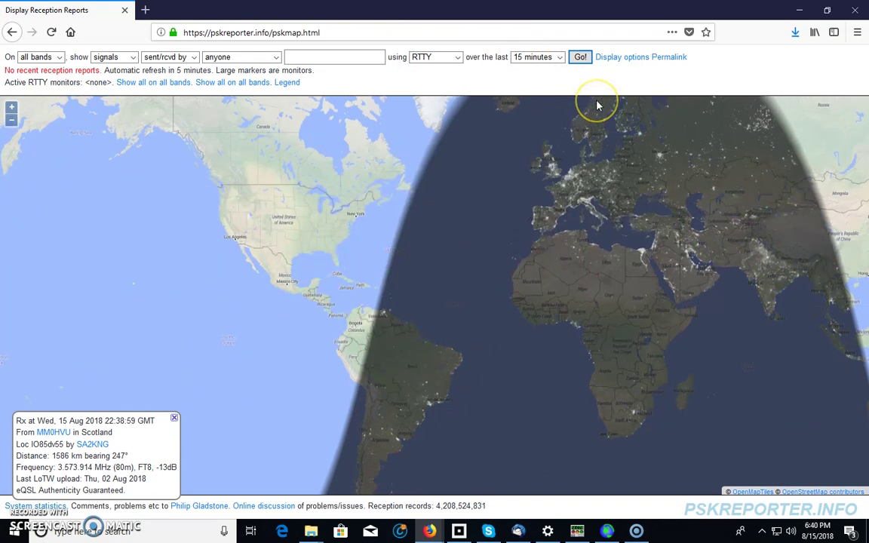
Look through the full list of available modes and display the JT65 reception reports.
{"action": "left_click", "coordinate": [457, 58]}
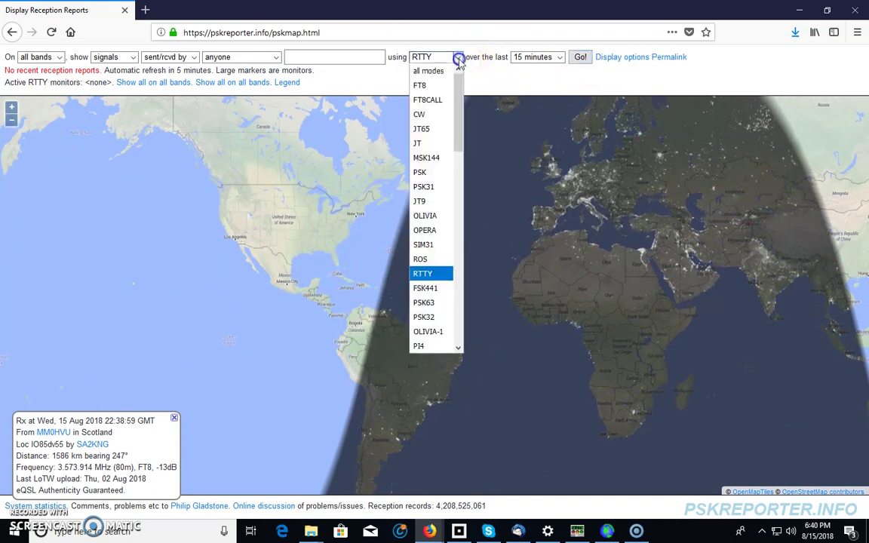
{"action": "left_click", "coordinate": [458, 58]}
{"action": "left_click_drag", "start_coordinate": [514, 174], "coordinate": [507, 193]}
{"action": "left_click", "coordinate": [457, 58]}
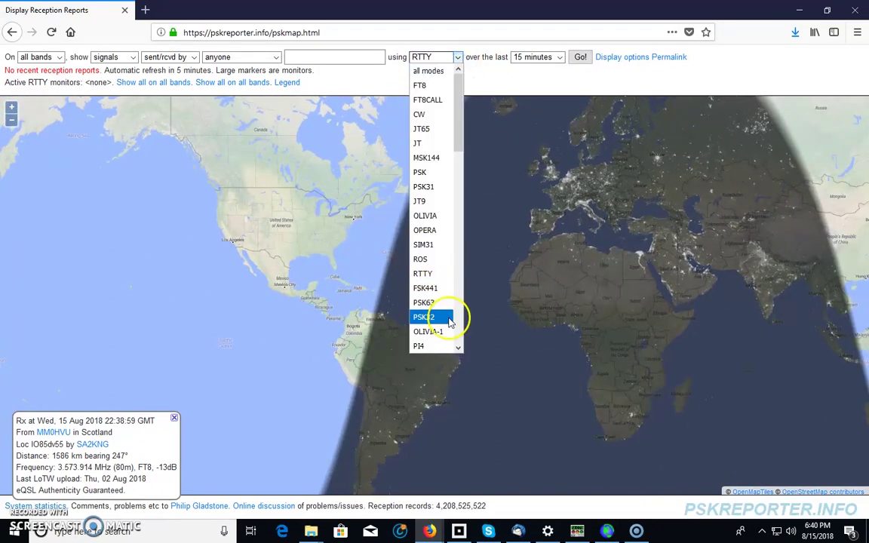
{"action": "scroll", "coordinate": [461, 162], "scroll_direction": "down", "scroll_amount": 6}
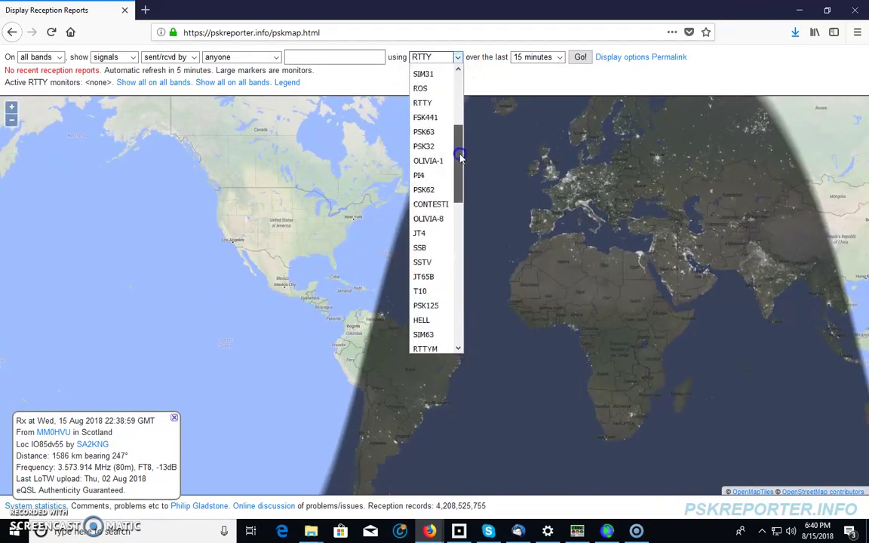
{"action": "left_click_drag", "start_coordinate": [460, 180], "coordinate": [436, 286]}
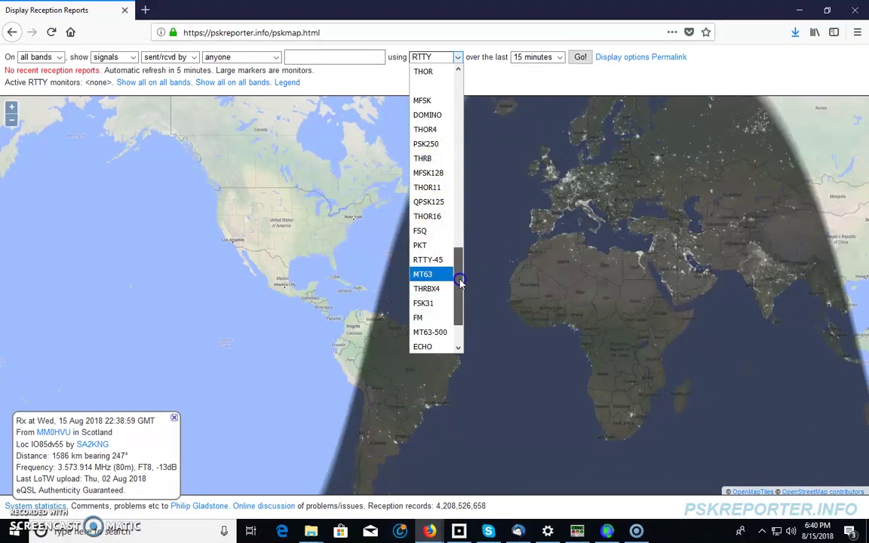
{"action": "left_click_drag", "start_coordinate": [459, 271], "coordinate": [458, 106]}
{"action": "left_click", "coordinate": [436, 123]}
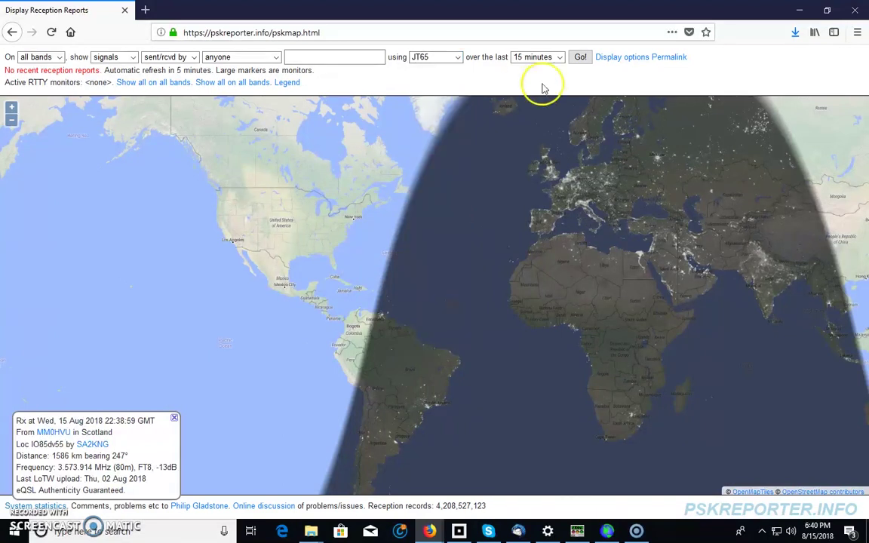
{"action": "left_click", "coordinate": [580, 56]}
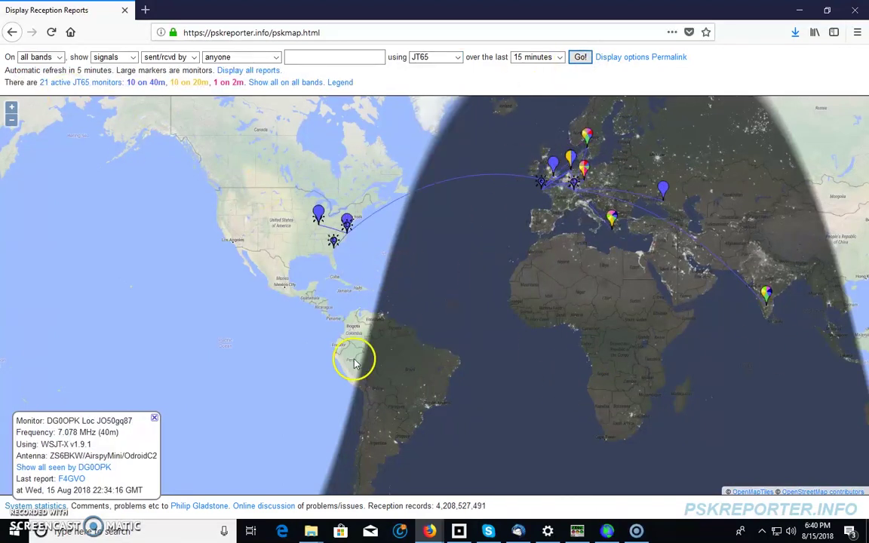
Display the FT8 reception reports again for comparison with JT65.
{"action": "left_click", "coordinate": [457, 57]}
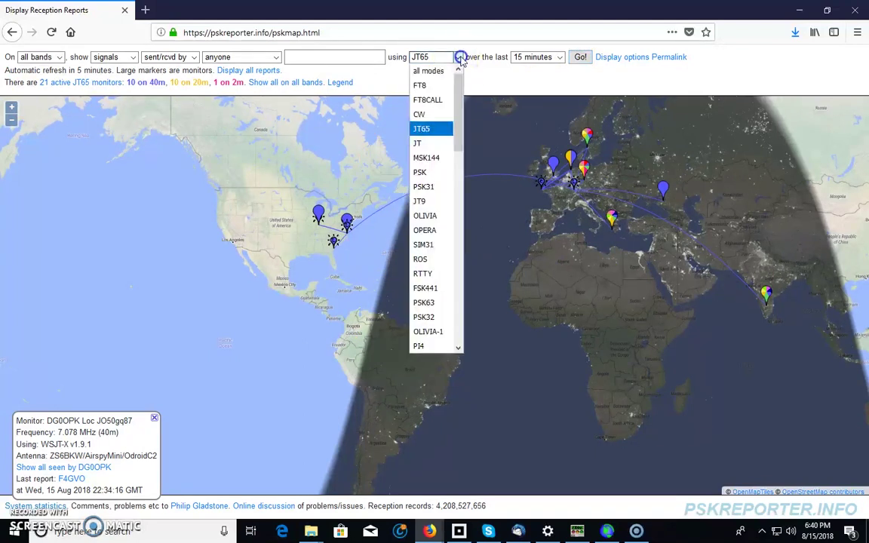
{"action": "left_click", "coordinate": [432, 83]}
{"action": "left_click", "coordinate": [584, 58]}
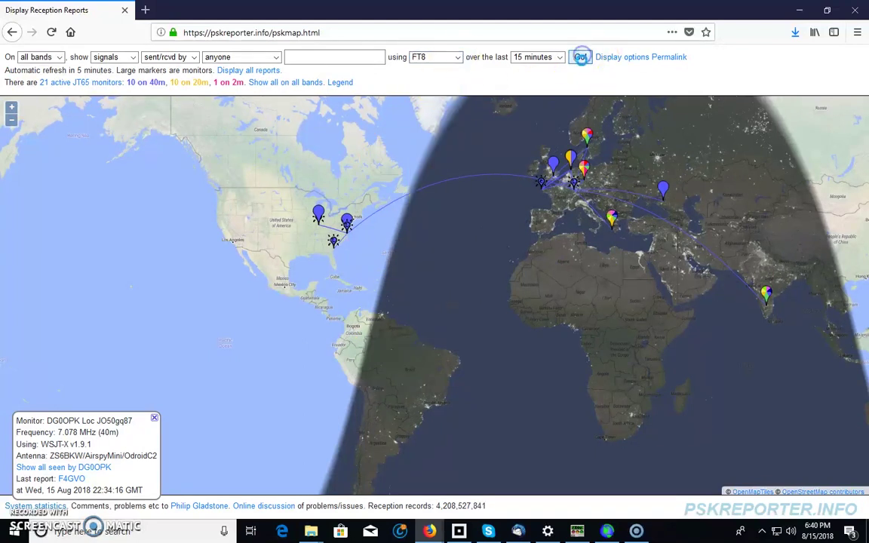
Set the mode filter to FT8CALL and display its reception reports from the last 15 minutes.
{"action": "left_click", "coordinate": [458, 58]}
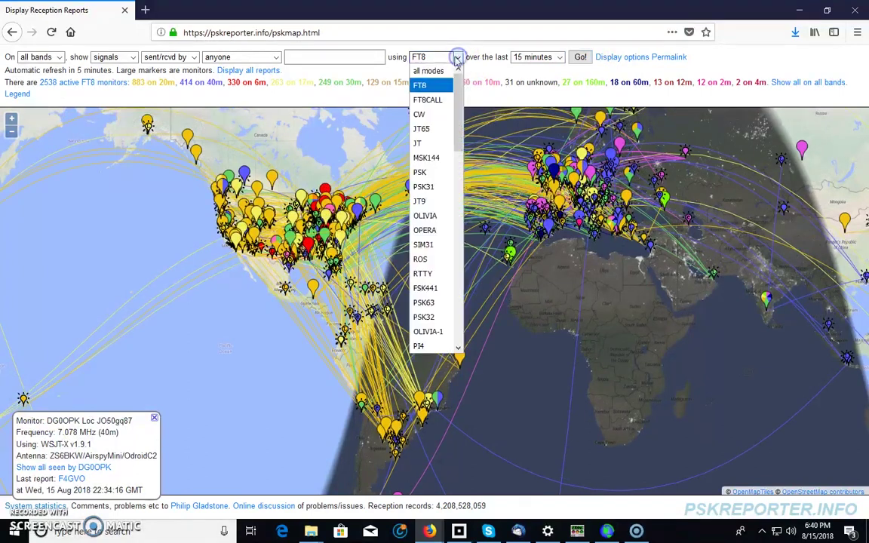
{"action": "left_click", "coordinate": [421, 97]}
{"action": "left_click", "coordinate": [582, 60]}
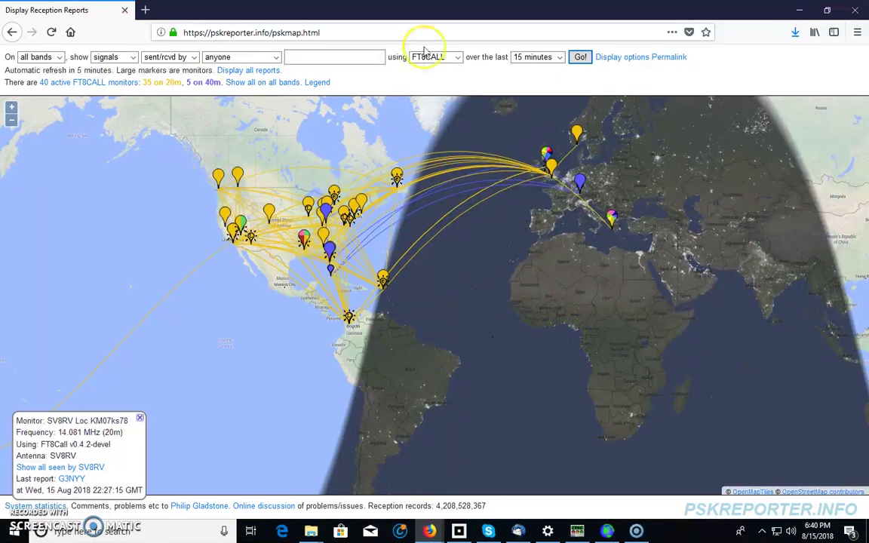
Set the mode filter back to FT8 and display its reception reports for comparison with FT8CALL.
{"action": "left_click", "coordinate": [457, 59]}
{"action": "left_click", "coordinate": [434, 81]}
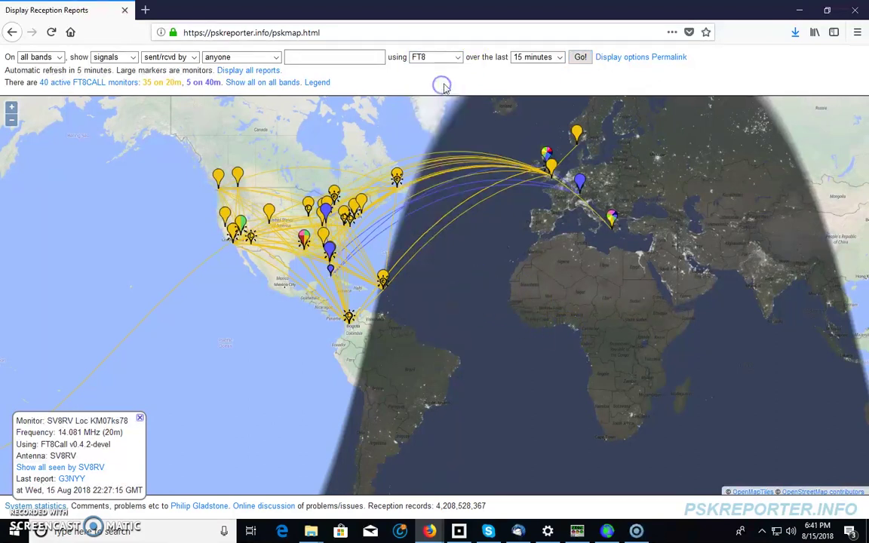
{"action": "left_click", "coordinate": [578, 58]}
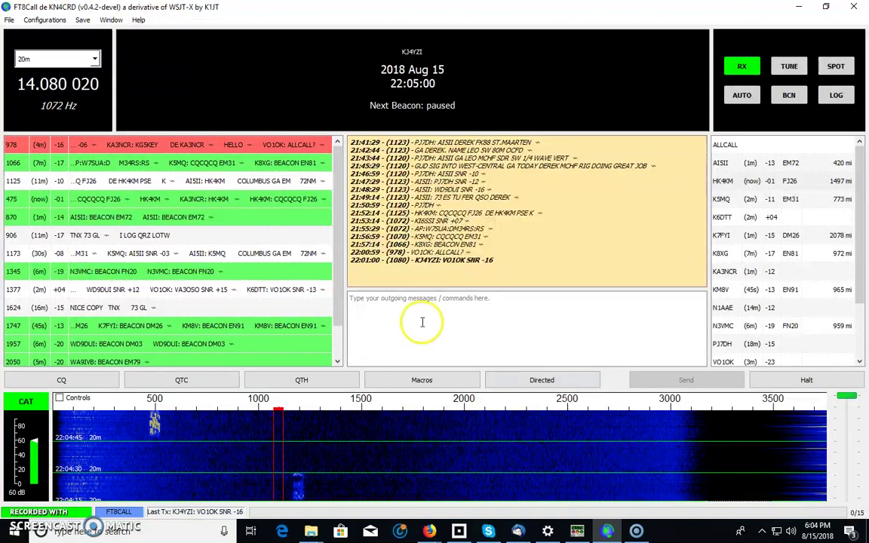
Switch to FT8Call and compose an outgoing greeting to the other operator with the sender's name, call sign, FLORIDA and IC7300, without sending it.
{"action": "left_click", "coordinate": [494, 303]}
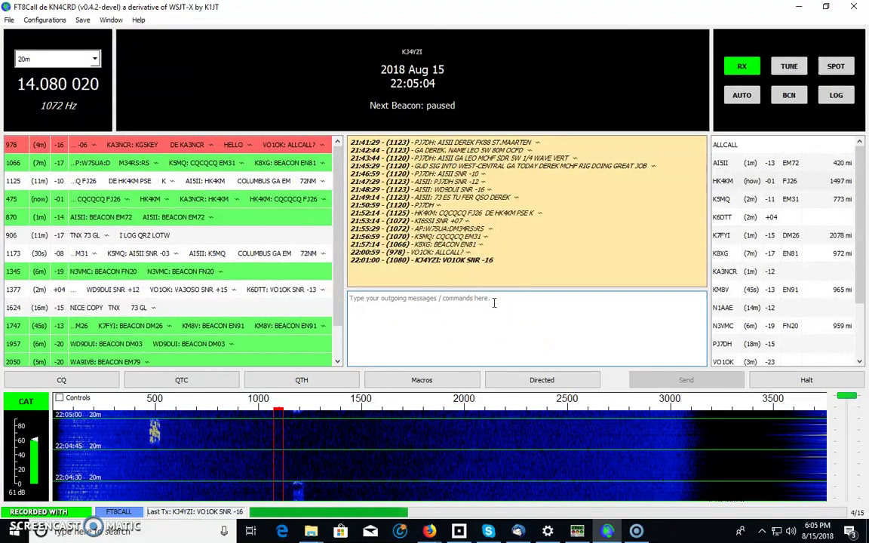
{"action": "type", "text": "HEY MIKE, NAME"}
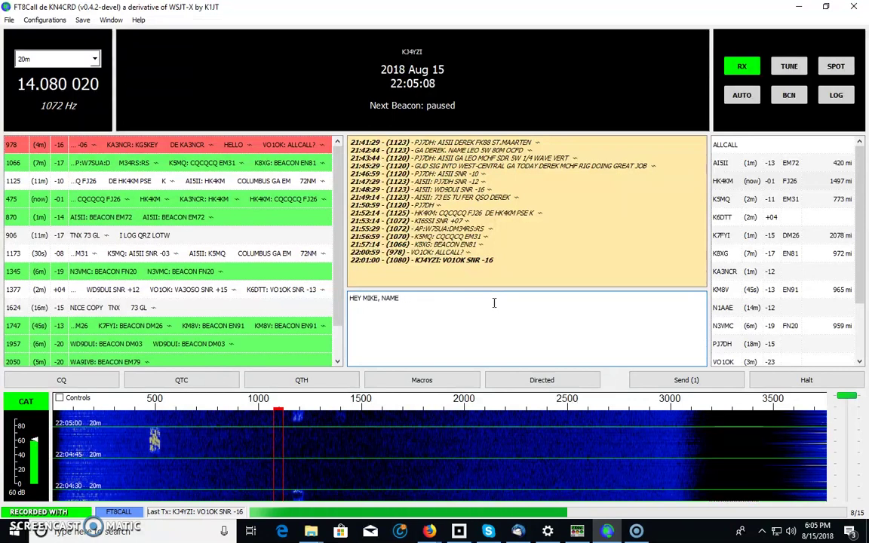
{"action": "type", "text": " IS ERIC, KJ4Y"}
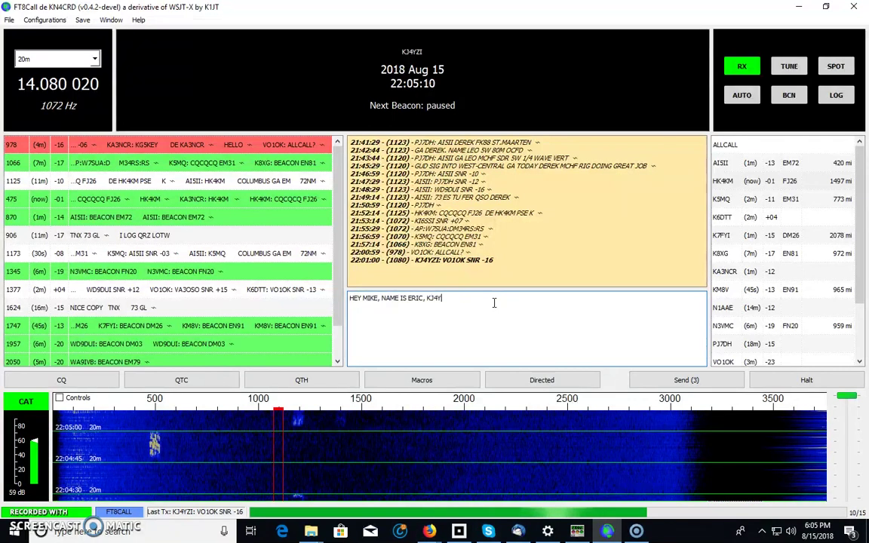
{"action": "type", "text": "ZI, FLORIDA, IC7300"}
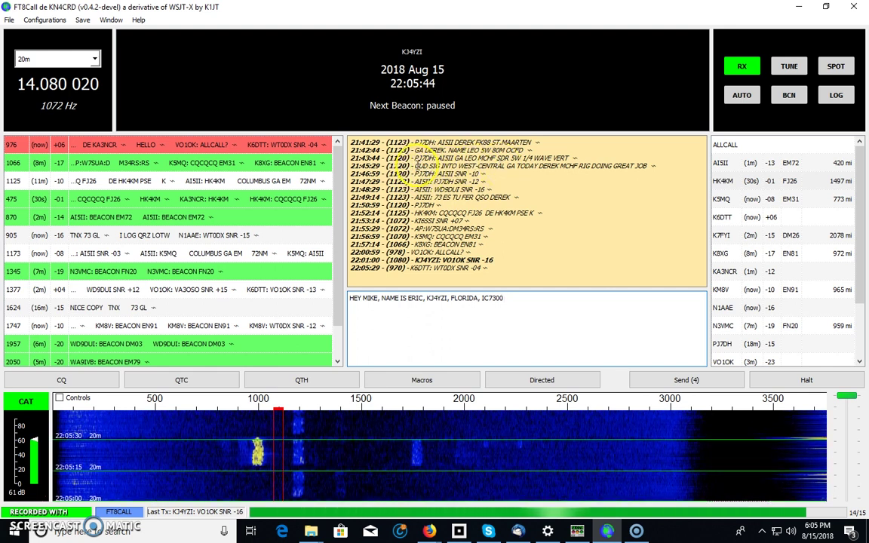
Highlight successive sections of the message received at 21:45:29 to examine how it is divided into transmissions.
{"action": "left_click", "coordinate": [420, 166]}
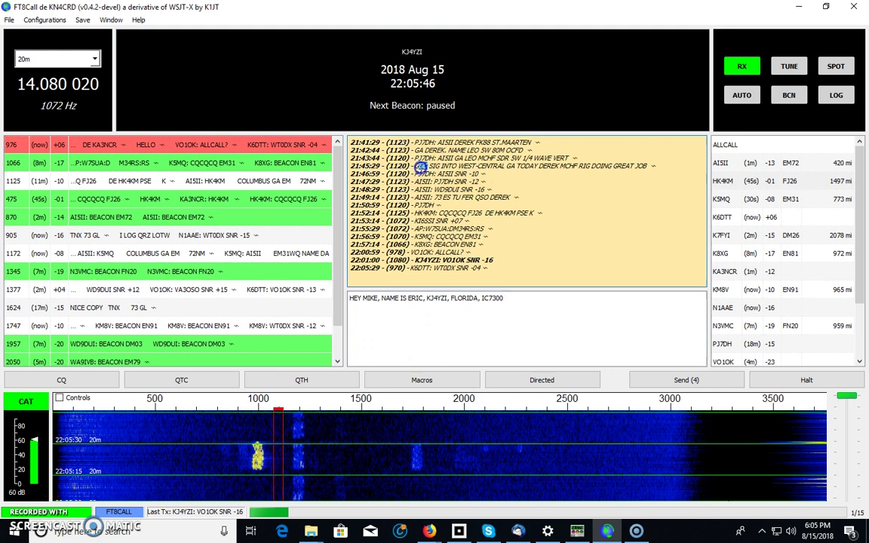
{"action": "left_click", "coordinate": [458, 166]}
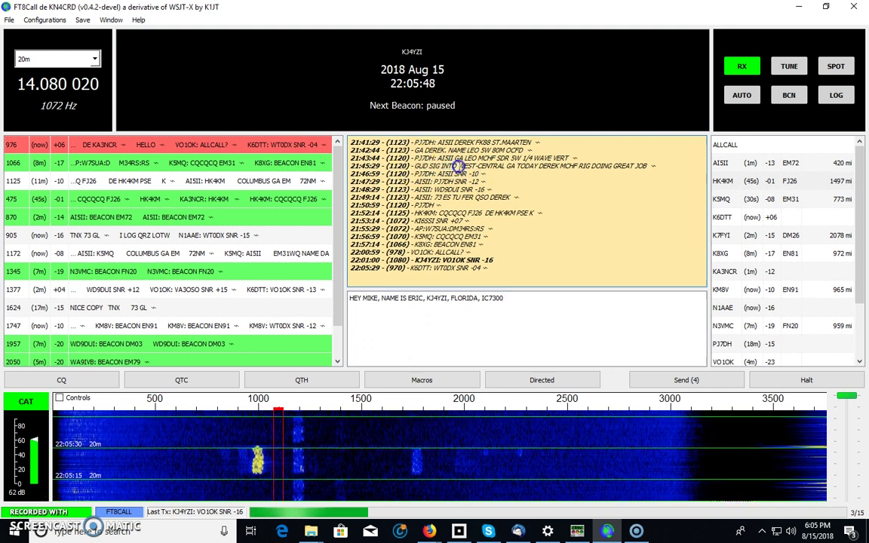
{"action": "left_click_drag", "start_coordinate": [458, 166], "coordinate": [654, 167]}
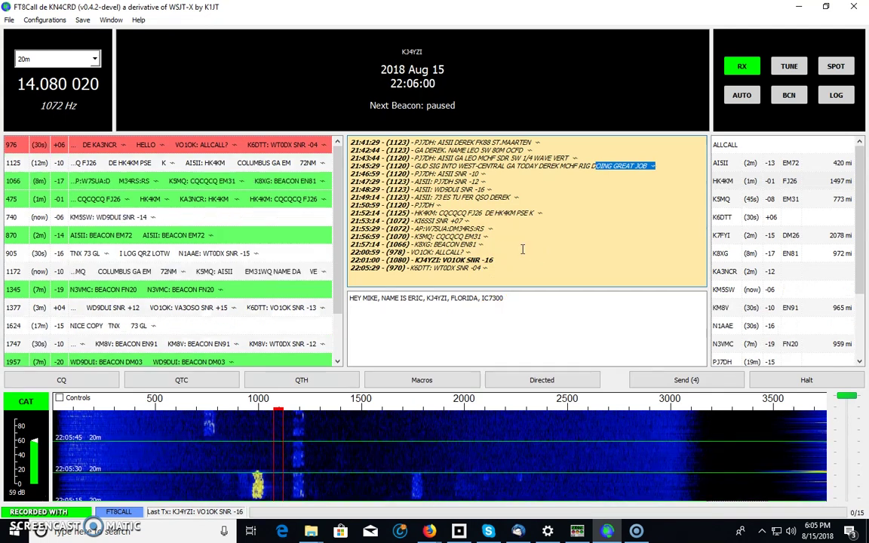
{"action": "left_click", "coordinate": [562, 202]}
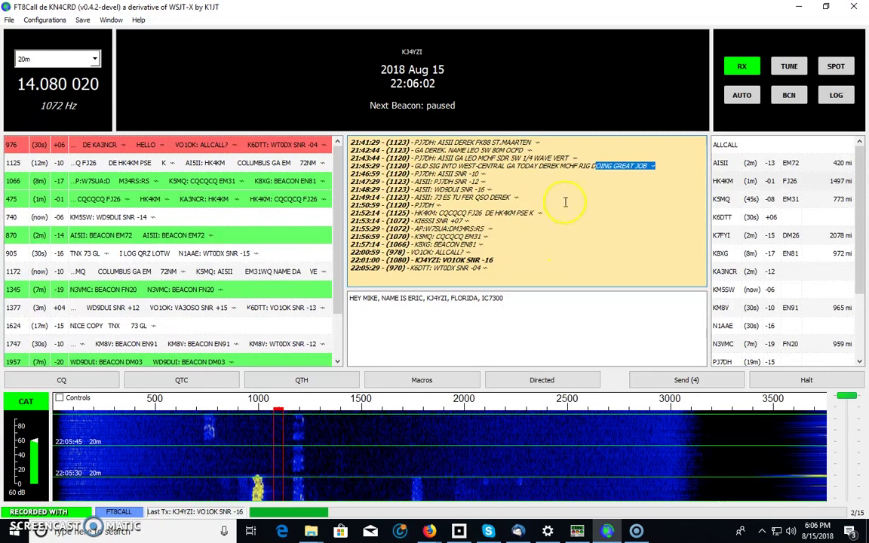
{"action": "left_click_drag", "start_coordinate": [413, 165], "coordinate": [457, 166]}
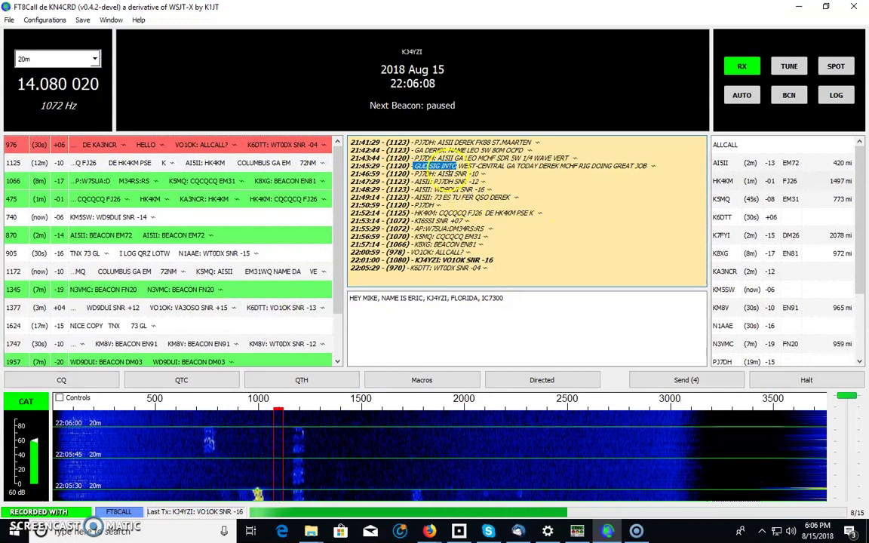
{"action": "left_click_drag", "start_coordinate": [457, 166], "coordinate": [558, 167]}
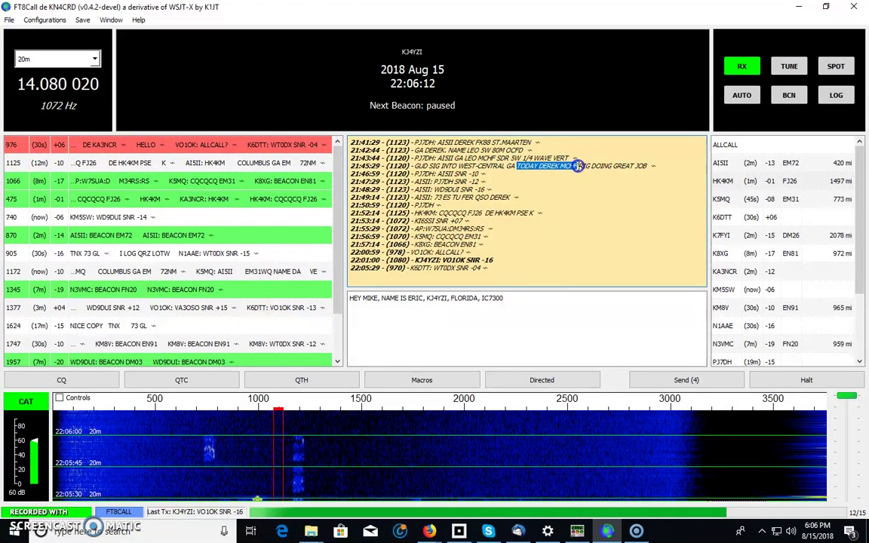
{"action": "left_click", "coordinate": [578, 194]}
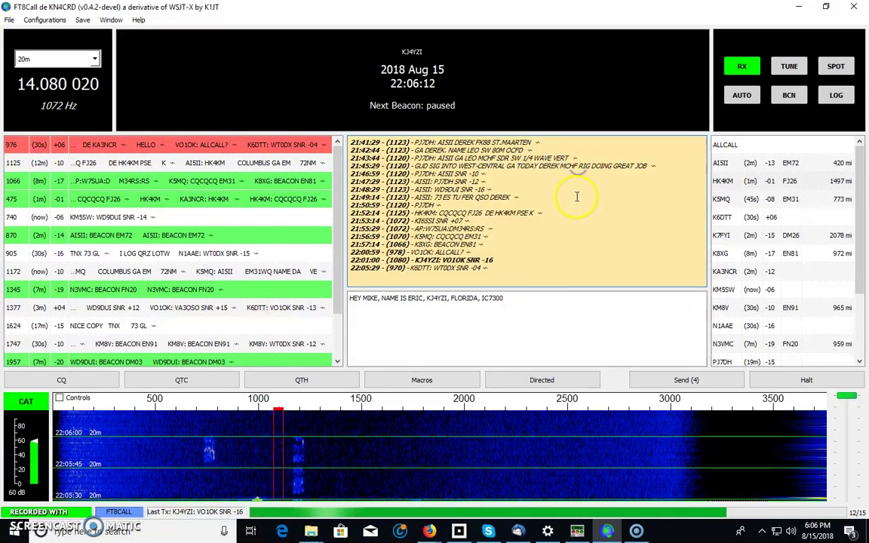
Highlight the end-of-message symbol of the 21:45:29 message and point out the number of transmissions needed to send the draft.
{"action": "double_click", "coordinate": [651, 166]}
{"action": "left_click", "coordinate": [673, 195]}
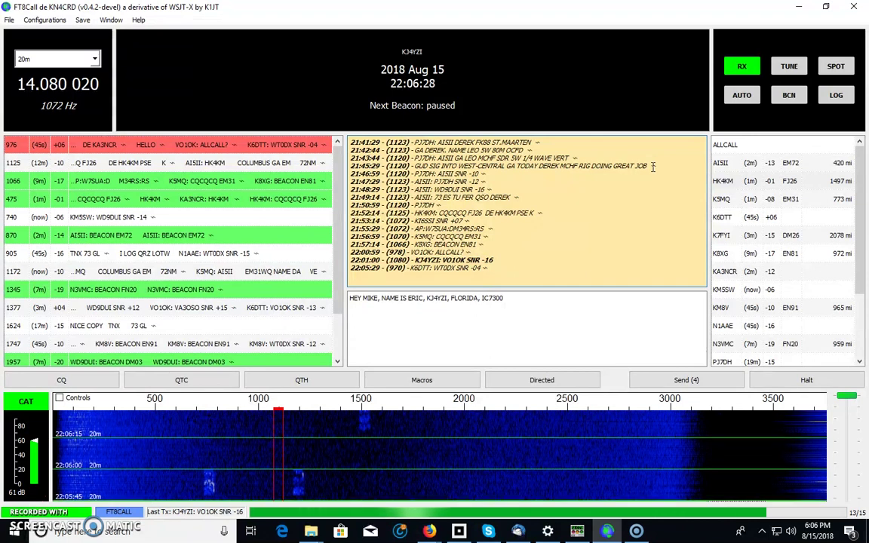
{"action": "double_click", "coordinate": [653, 167]}
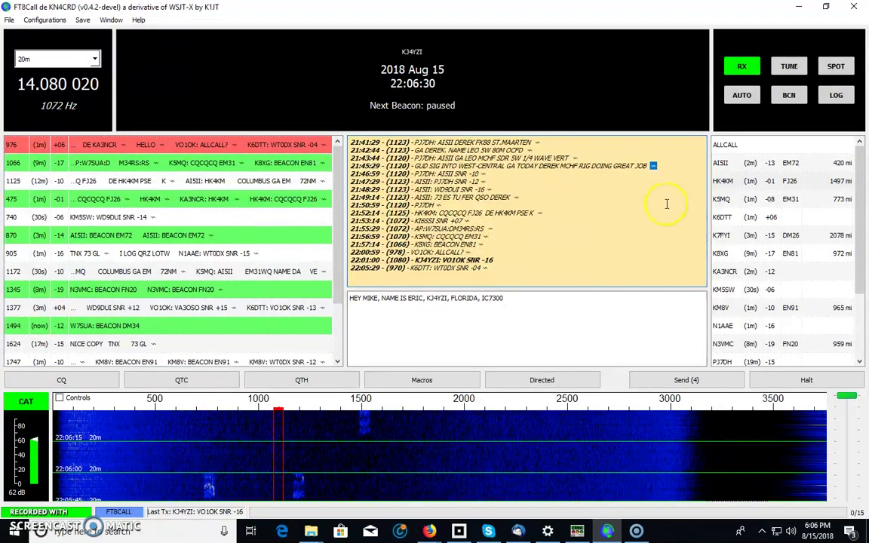
{"action": "left_click", "coordinate": [685, 381]}
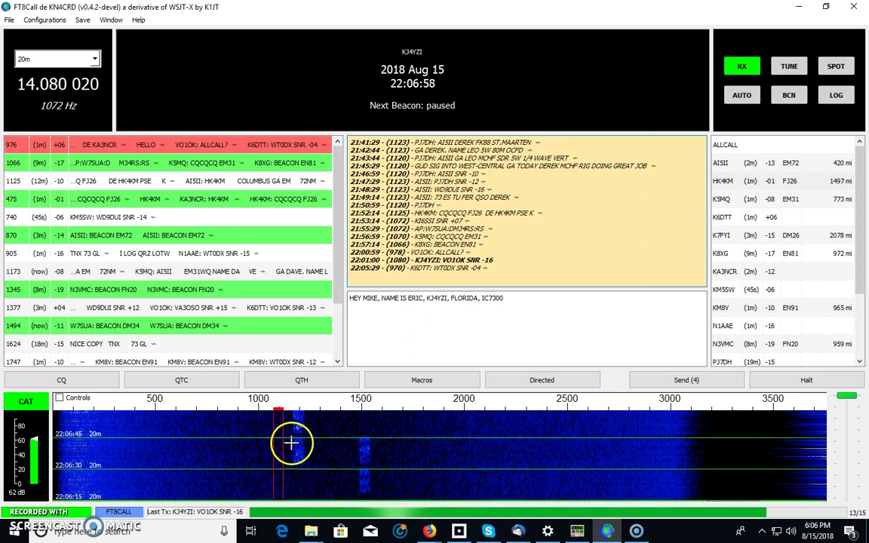
Move the waterfall's audio offset to the signal at 1169 Hz, to 2253 Hz, and finally to a free spot at 1708 Hz.
{"action": "left_click", "coordinate": [296, 441]}
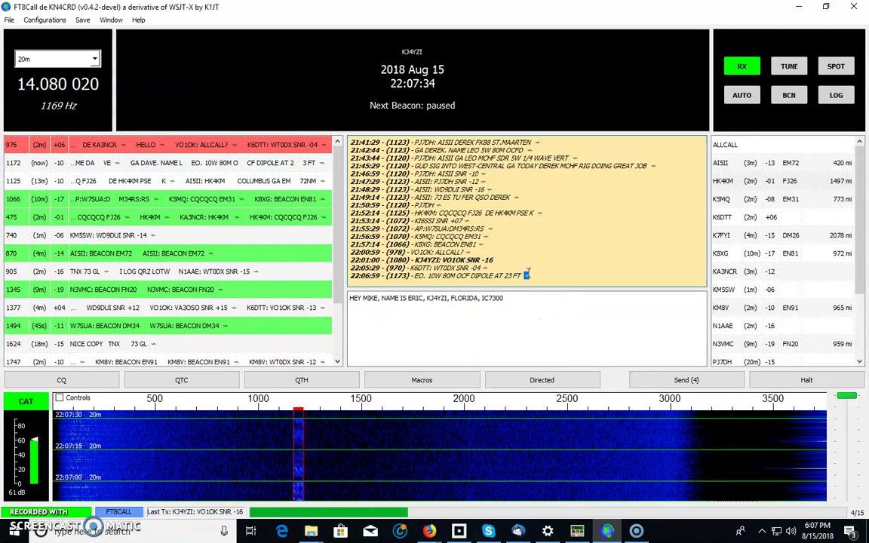
{"action": "left_click", "coordinate": [536, 277]}
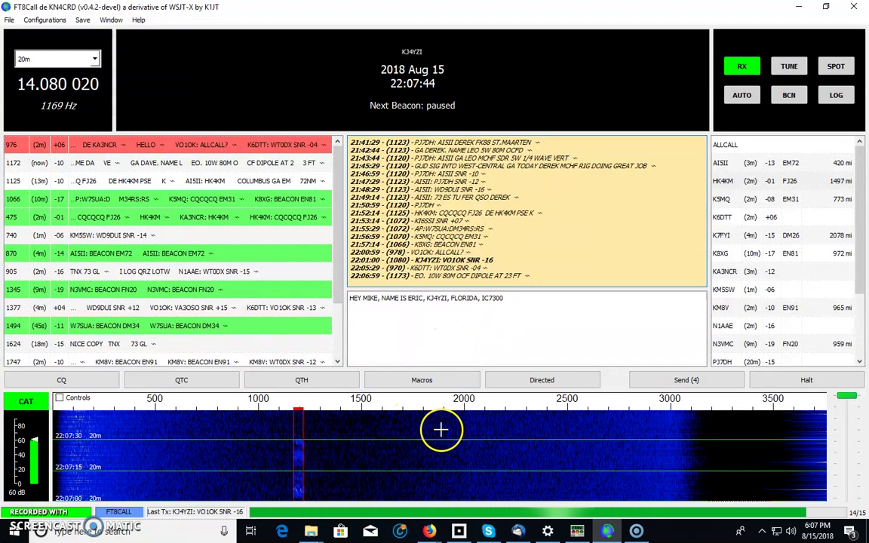
{"action": "left_click", "coordinate": [516, 444]}
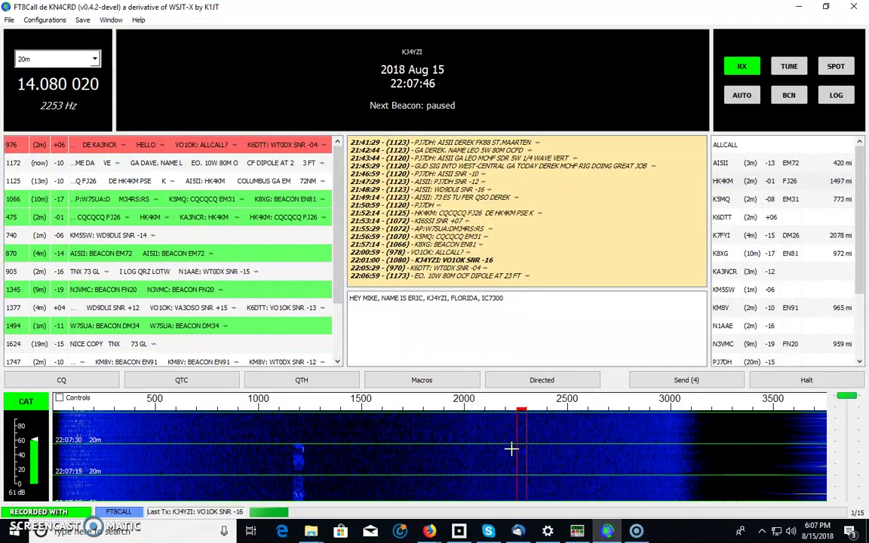
{"action": "left_click", "coordinate": [404, 461]}
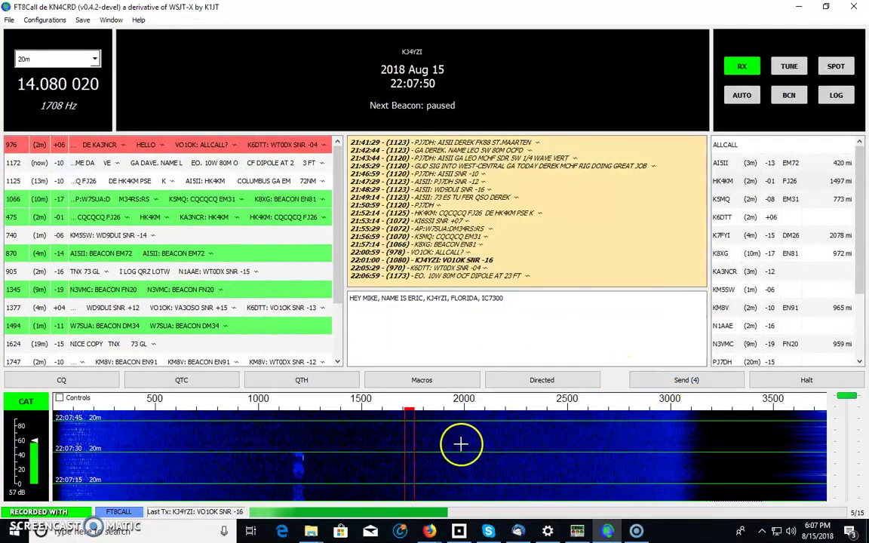
Look through the available band frequencies and check the radio's frequency in Ham Radio Deluxe before returning to FT8Call.
{"action": "left_click", "coordinate": [94, 59]}
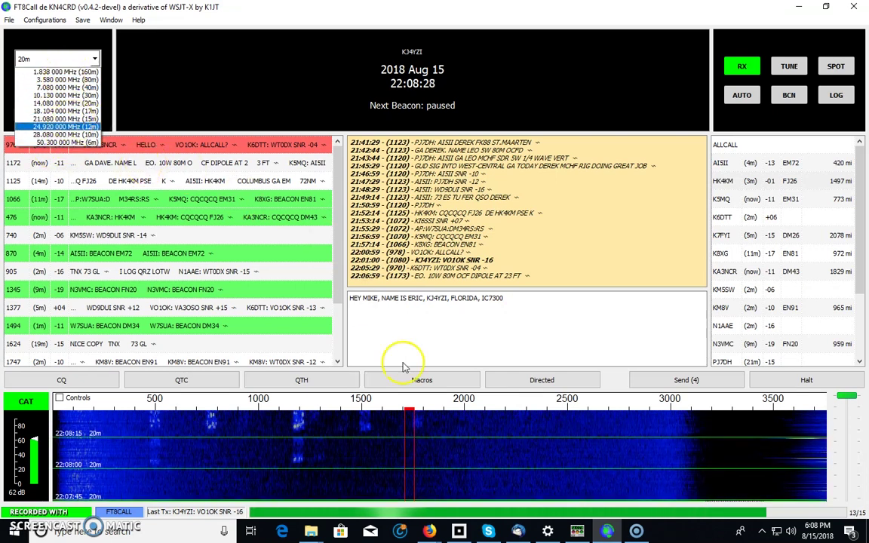
{"action": "left_click", "coordinate": [577, 531]}
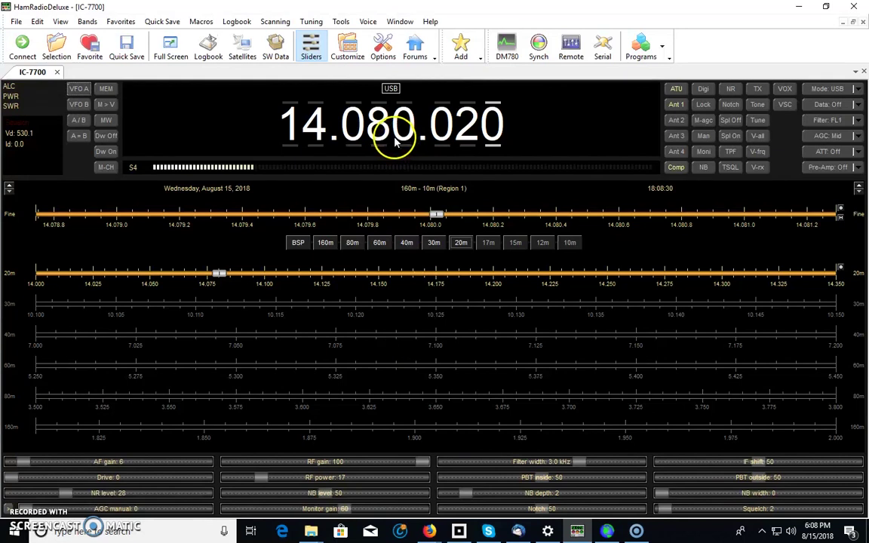
{"action": "left_click", "coordinate": [799, 7]}
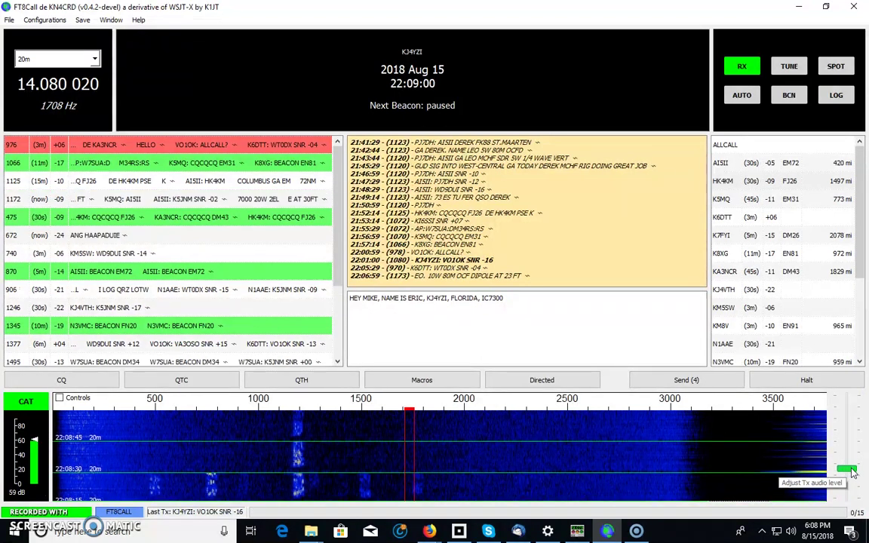
Return the transmit audio level to maximum and switch receiving off and back on.
{"action": "left_click_drag", "start_coordinate": [849, 427], "coordinate": [849, 382]}
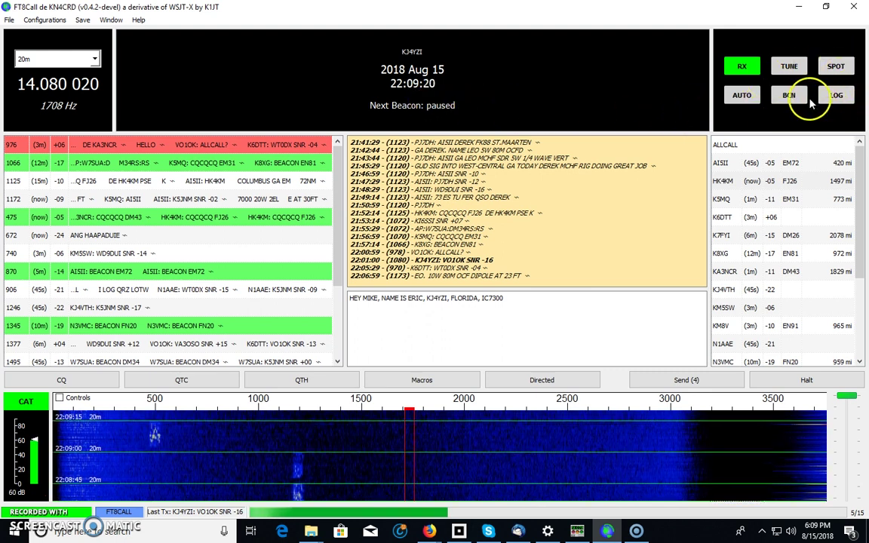
{"action": "left_click", "coordinate": [743, 70]}
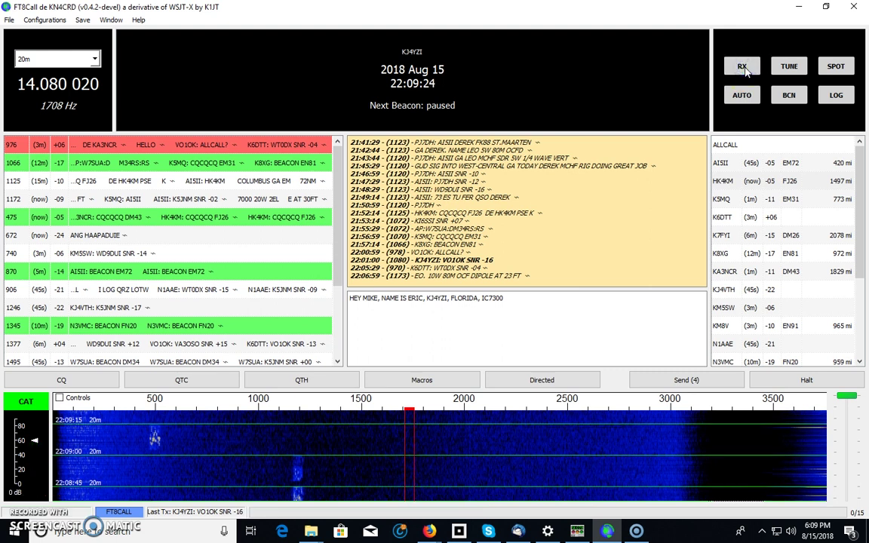
{"action": "left_click", "coordinate": [302, 384]}
{"action": "left_click", "coordinate": [743, 68]}
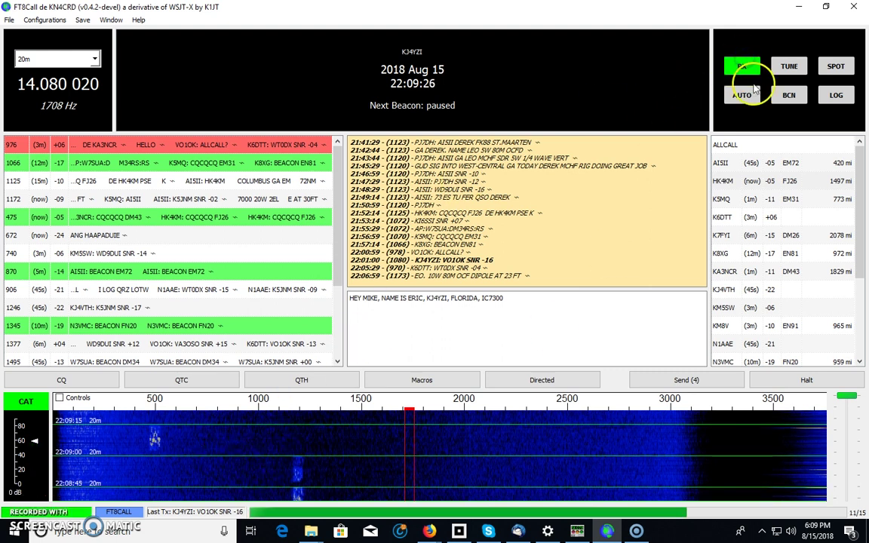
Turn on automatic replies and highlight the SNR reply sent at 22:01:00 as an example.
{"action": "left_click", "coordinate": [743, 97]}
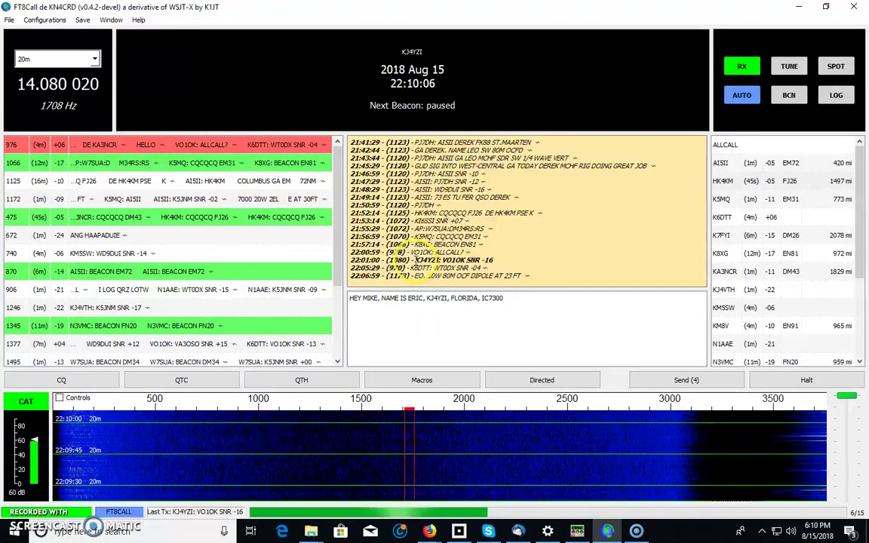
{"action": "left_click_drag", "start_coordinate": [415, 260], "coordinate": [492, 260]}
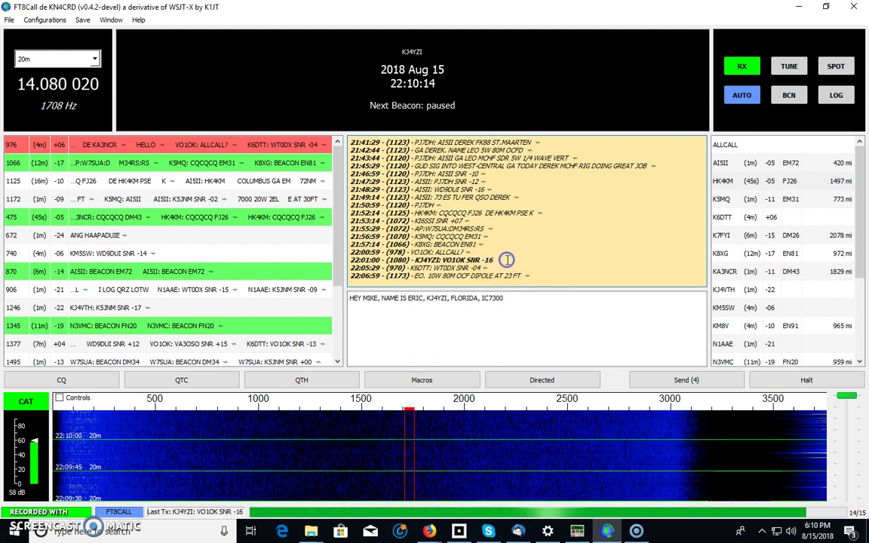
{"action": "left_click", "coordinate": [626, 200]}
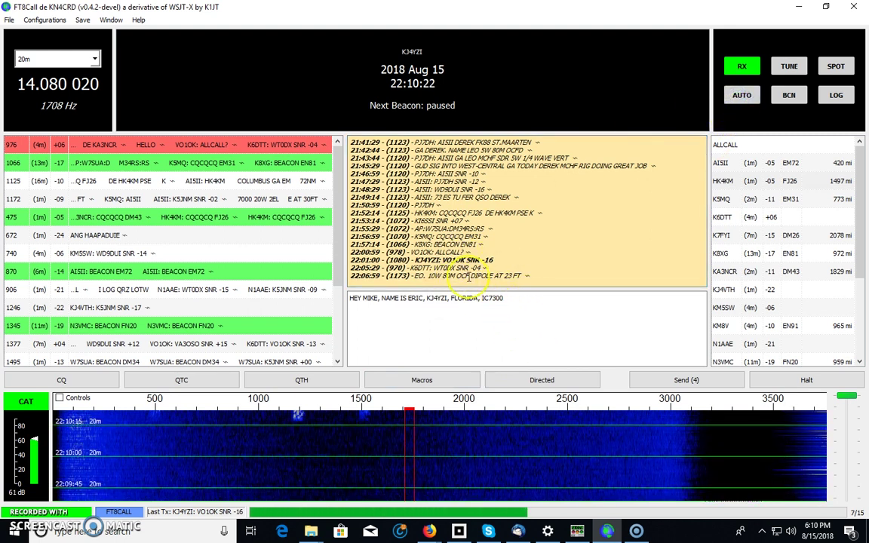
Turn automatic replies back on and switch the beacon on and off again.
{"action": "left_click", "coordinate": [742, 95]}
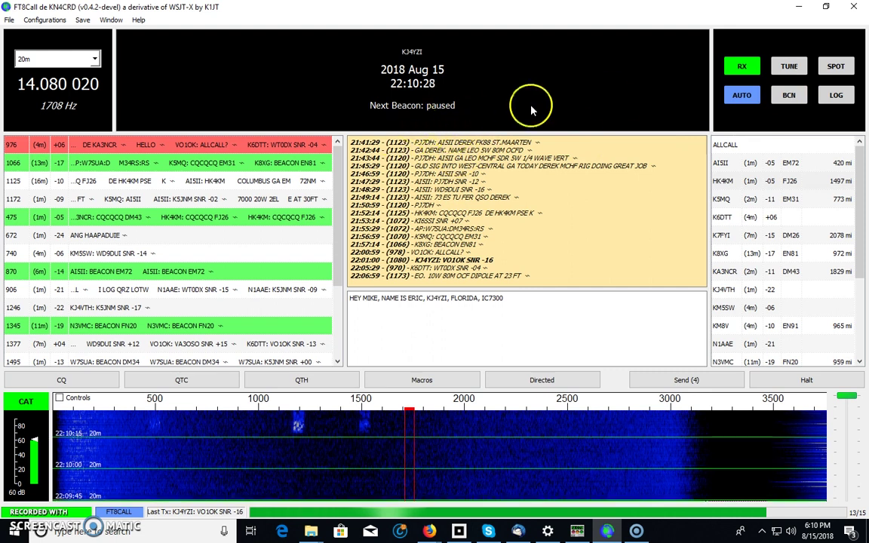
{"action": "left_click", "coordinate": [790, 97]}
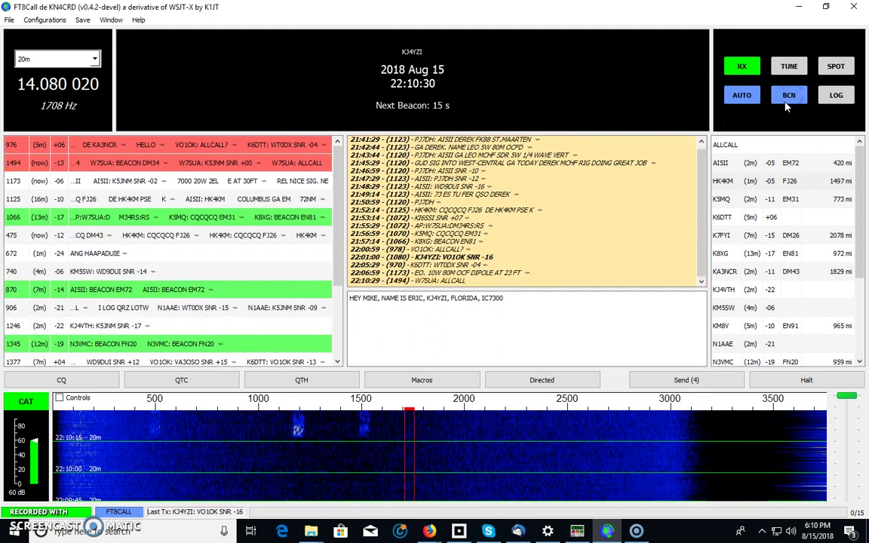
{"action": "left_click", "coordinate": [790, 97]}
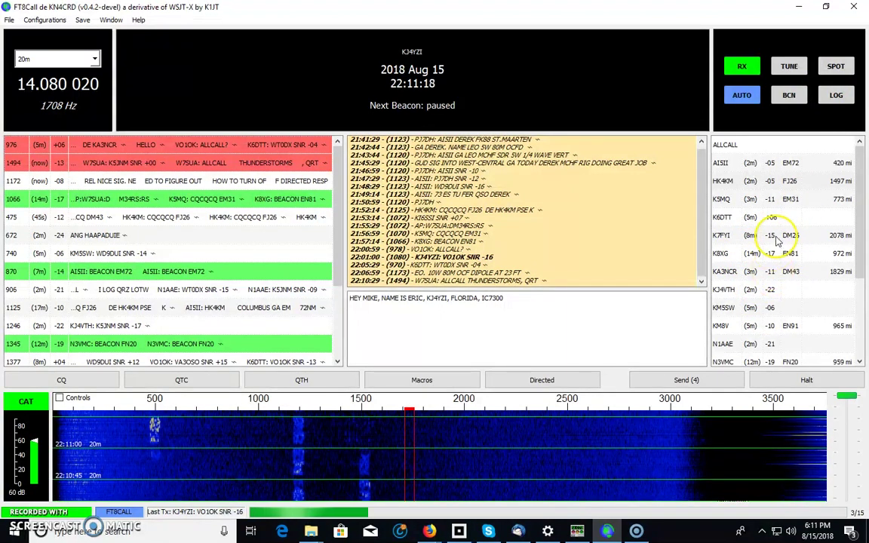
Examine the directed-message options for the heard station in grid EM72, and move the audio offset to 2748 Hz.
{"action": "left_click", "coordinate": [721, 168]}
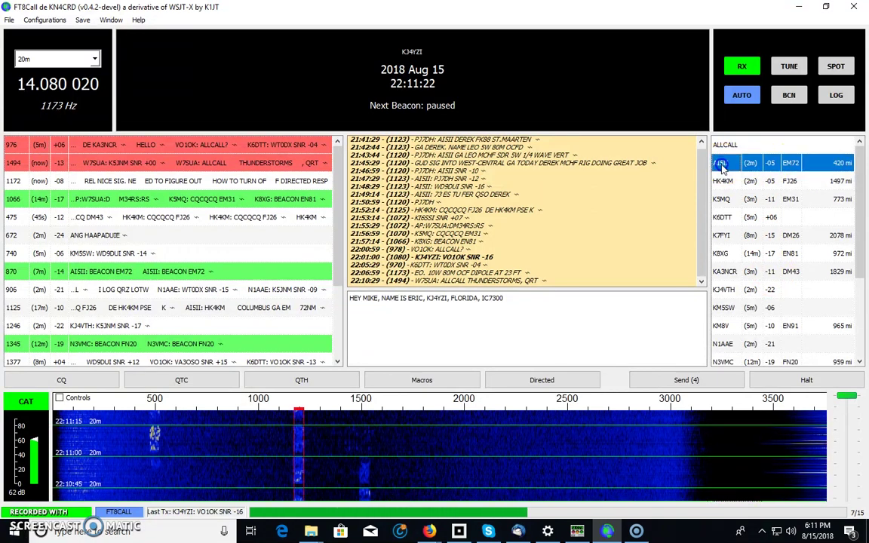
{"action": "right_click", "coordinate": [723, 168]}
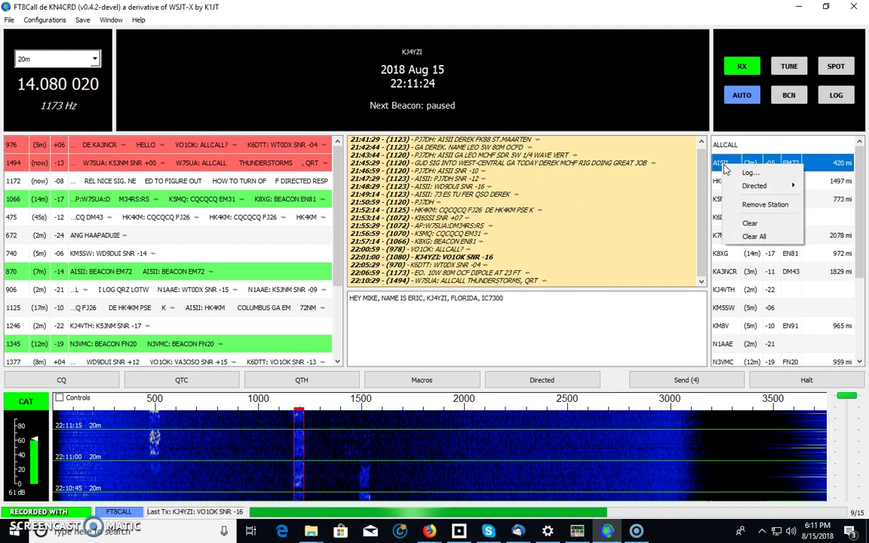
{"action": "left_click", "coordinate": [752, 187]}
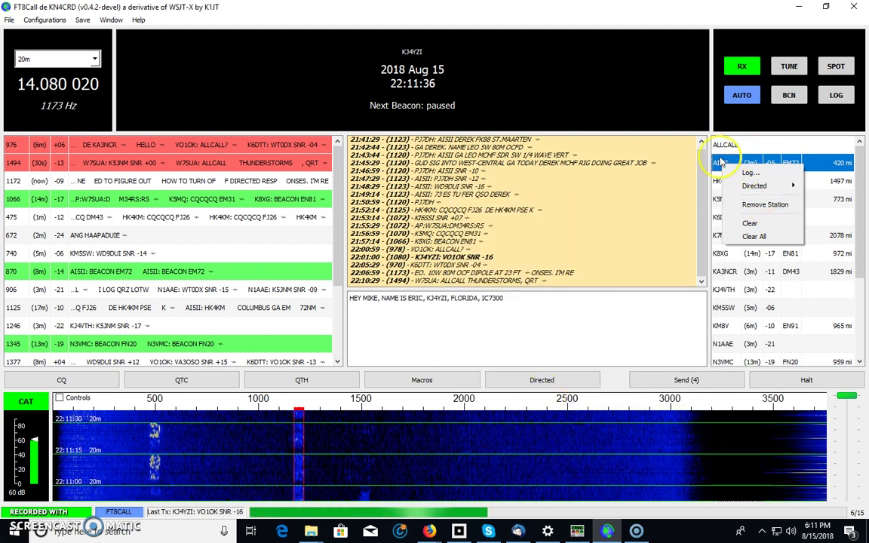
{"action": "left_click", "coordinate": [619, 400]}
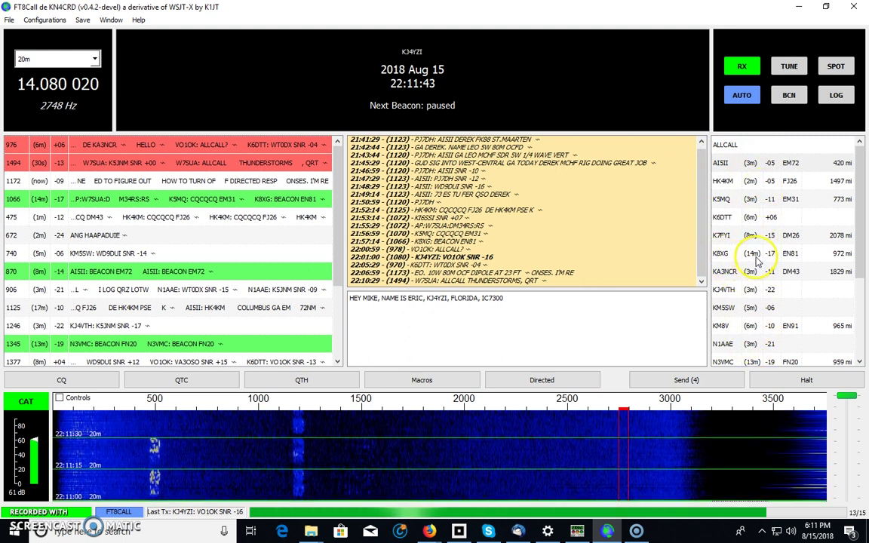
Tune to the heard station in grid FJ26 and switch the beacon on and off again.
{"action": "left_click", "coordinate": [731, 184]}
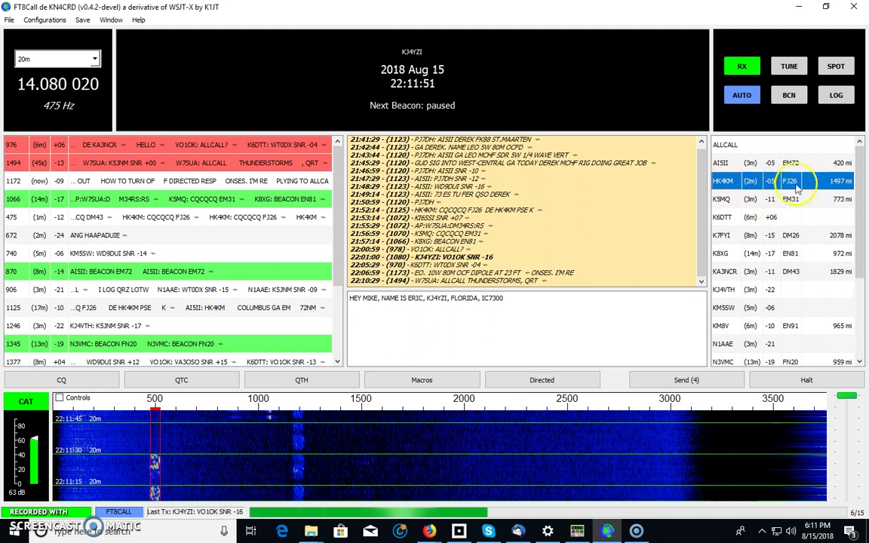
{"action": "left_click", "coordinate": [783, 95]}
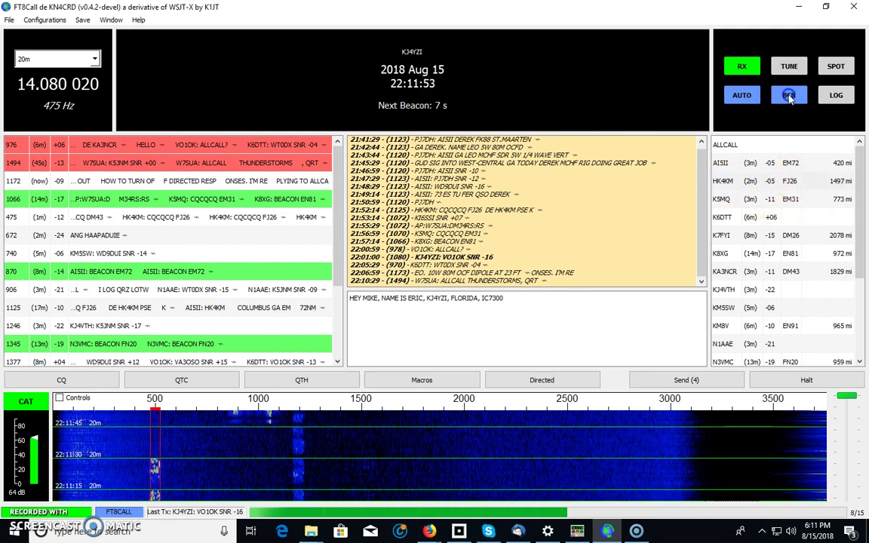
{"action": "left_click", "coordinate": [786, 98]}
Switch spotting on and off again, and look at the FJ26 station's QSO log form without saving it.
{"action": "left_click", "coordinate": [838, 68]}
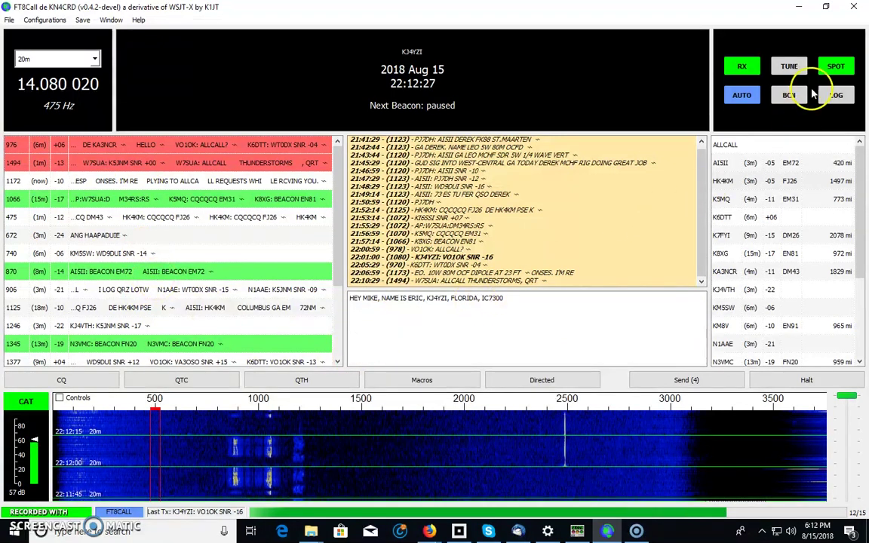
{"action": "left_click", "coordinate": [836, 95]}
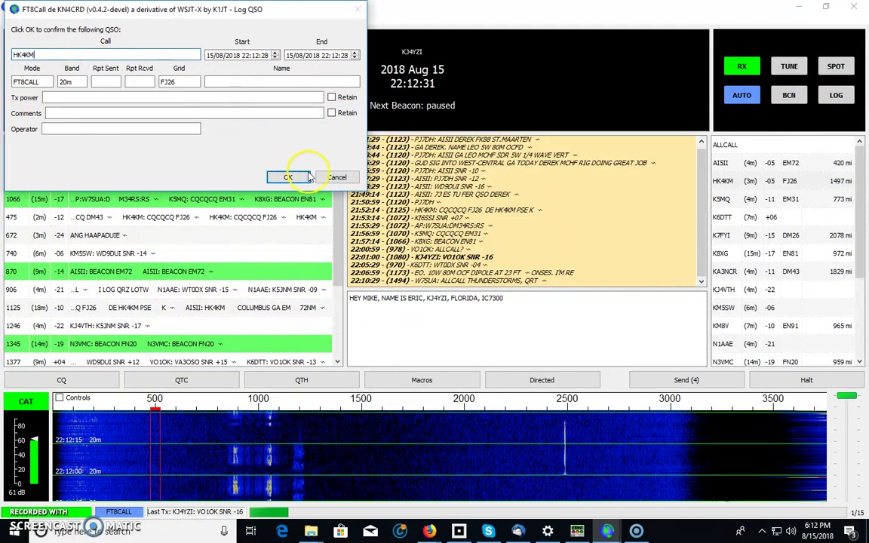
{"action": "left_click", "coordinate": [337, 177]}
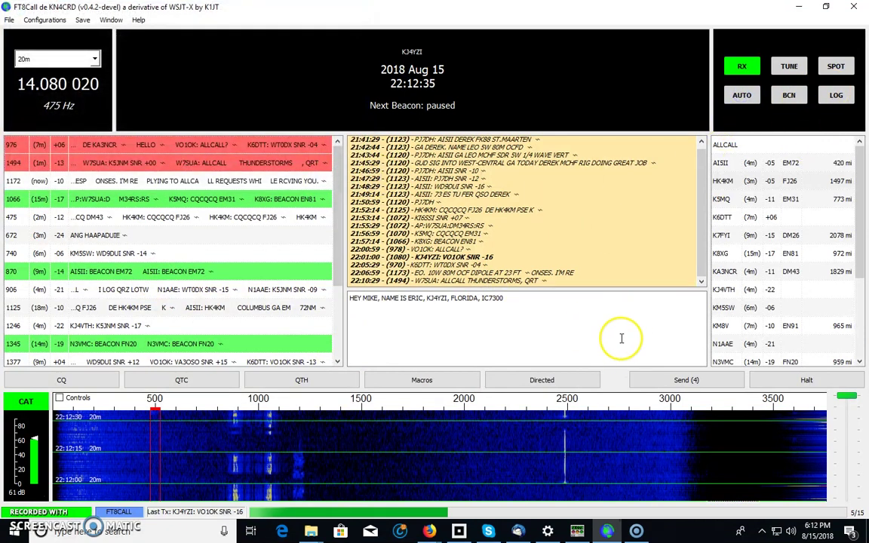
Clear the draft text from the outgoing message.
{"action": "left_click", "coordinate": [534, 301]}
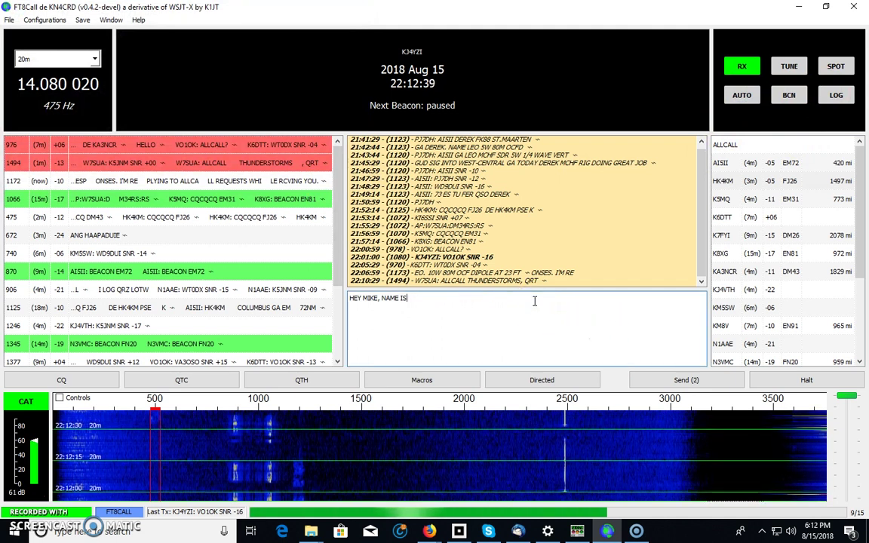
{"action": "key", "text": "Return"}
{"action": "left_click", "coordinate": [512, 330]}
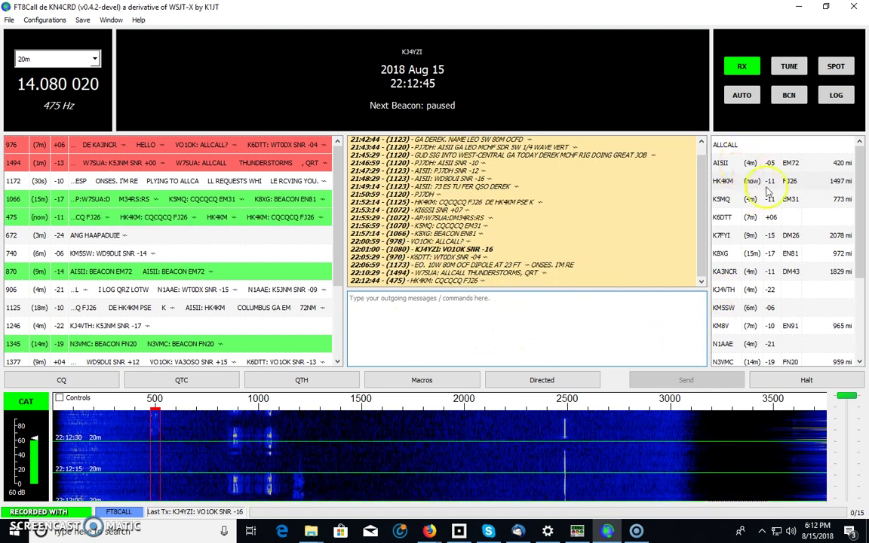
Draft a directed CALL message to the heard station in grid FJ26, giving the operator's first name and "IC7300 25", and clear it.
{"action": "left_click_drag", "start_coordinate": [861, 188], "coordinate": [862, 258]}
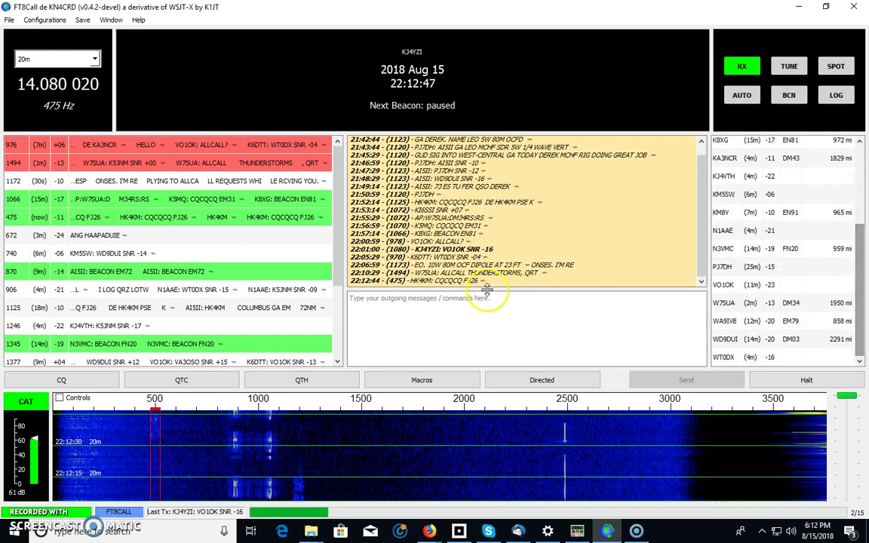
{"action": "left_click", "coordinate": [428, 289]}
{"action": "left_click", "coordinate": [864, 280]}
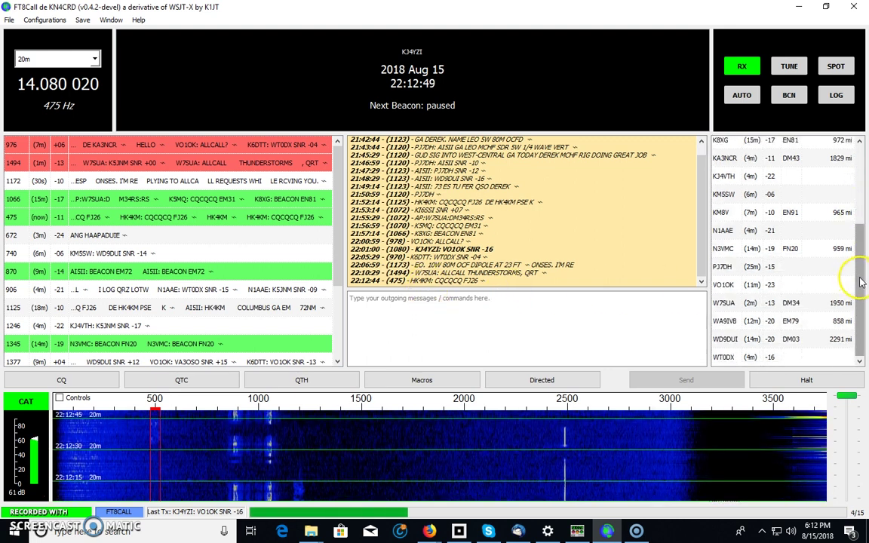
{"action": "left_click_drag", "start_coordinate": [858, 281], "coordinate": [860, 151]}
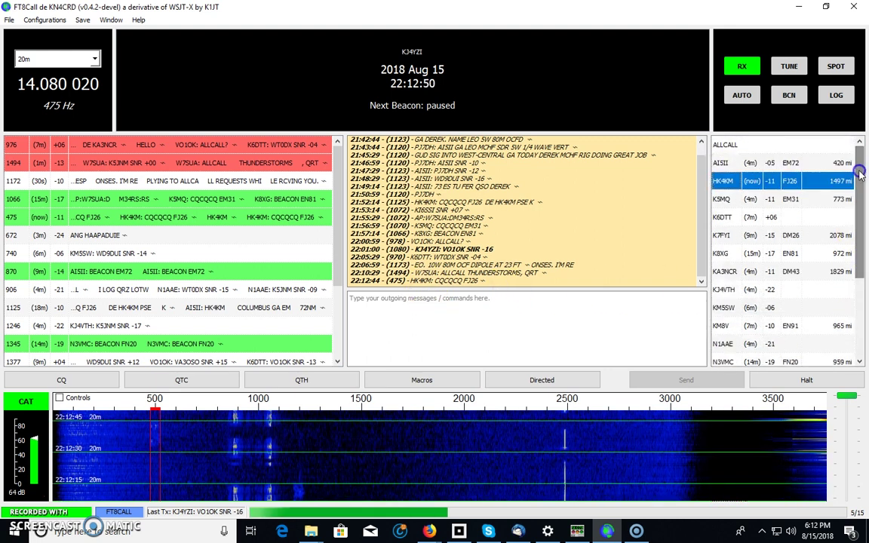
{"action": "right_click", "coordinate": [730, 188]}
{"action": "left_click", "coordinate": [758, 206]}
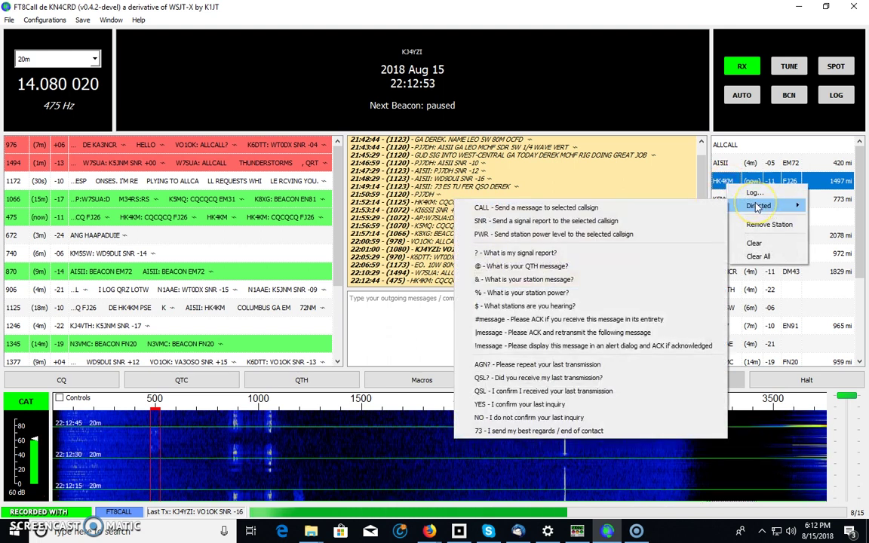
{"action": "left_click", "coordinate": [606, 207]}
{"action": "left_click", "coordinate": [596, 210]}
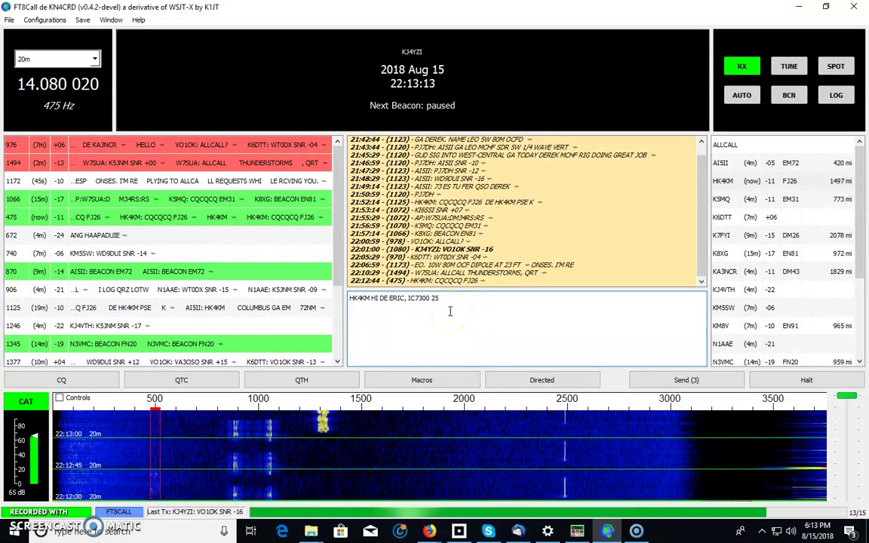
{"action": "key", "text": "Return"}
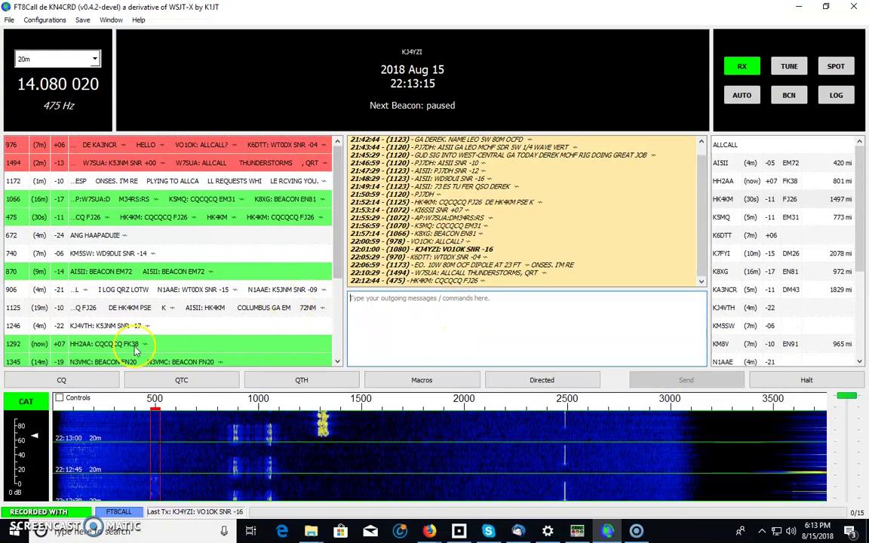
Fill the outgoing message with the CQ call "CQCQCQ EL97" and look at the available macros.
{"action": "left_click", "coordinate": [63, 380]}
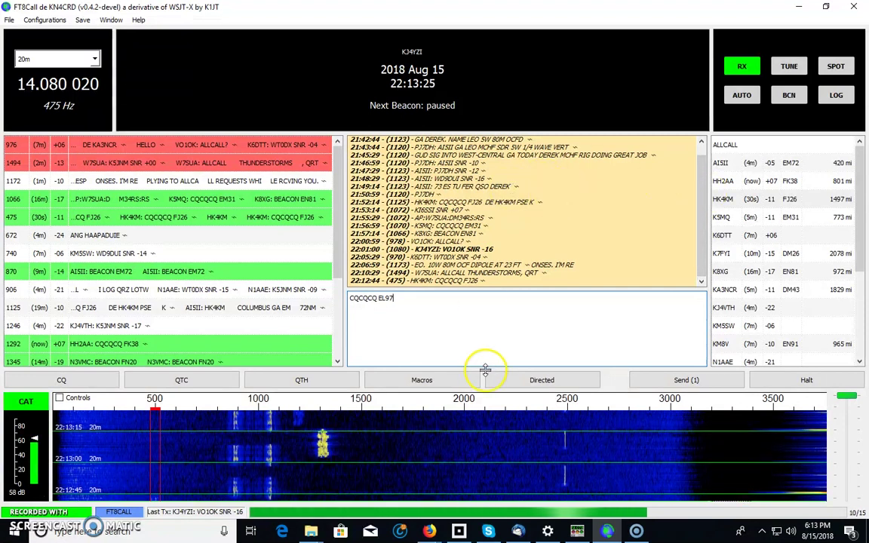
{"action": "left_click", "coordinate": [419, 379]}
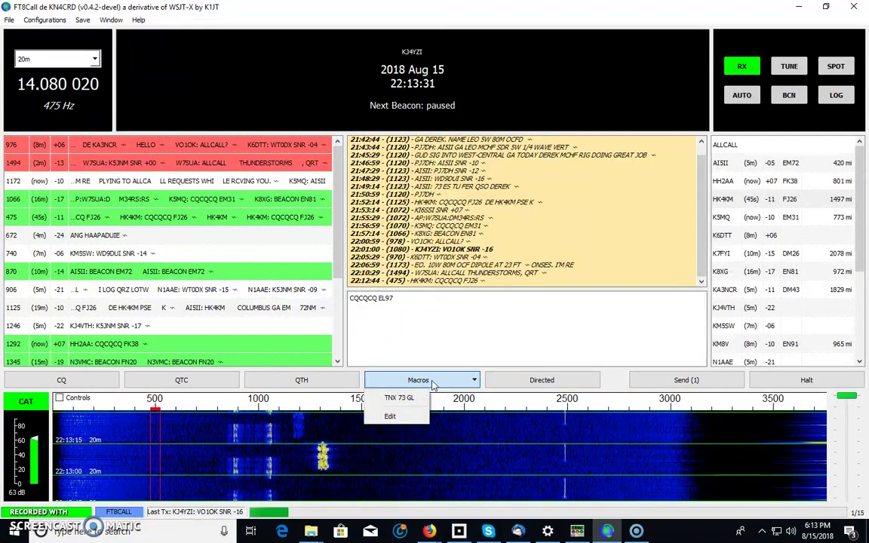
{"action": "left_click", "coordinate": [431, 320]}
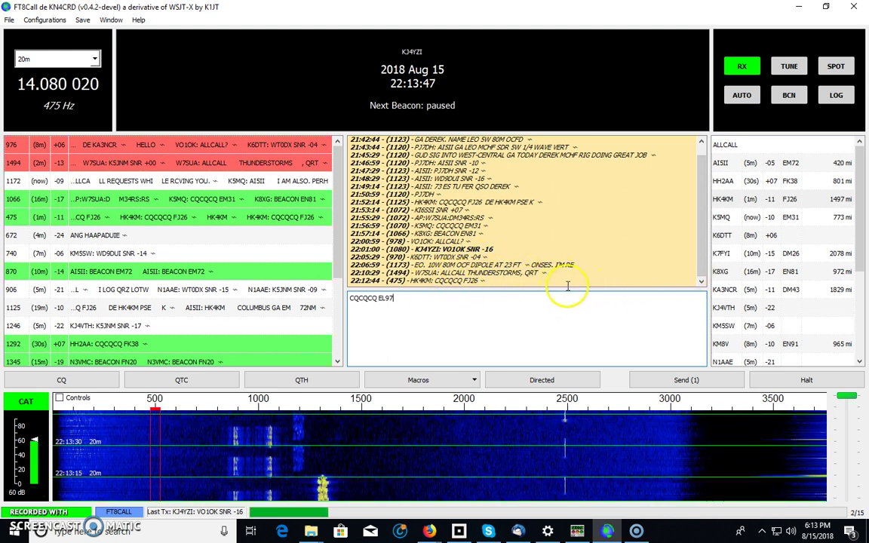
Try adding a blank transmit macro in the settings, and close them without saving.
{"action": "left_click", "coordinate": [9, 20]}
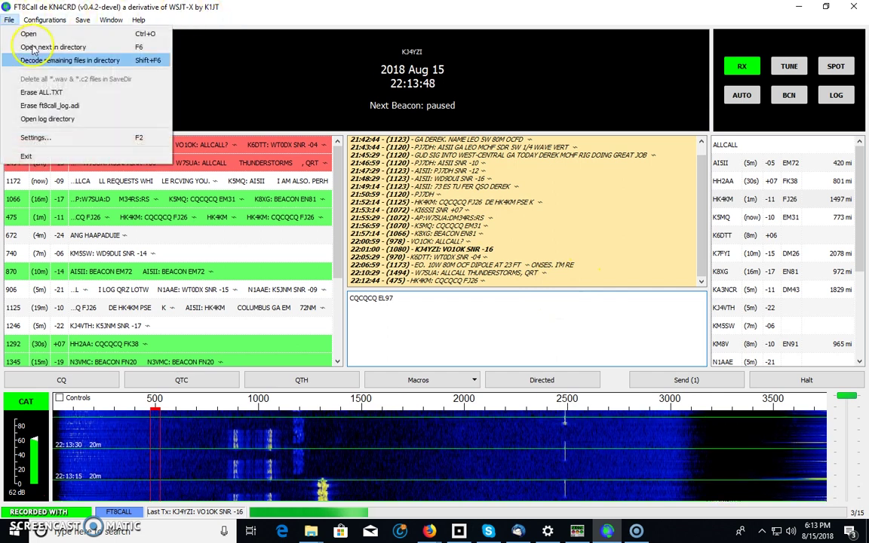
{"action": "left_click", "coordinate": [70, 139]}
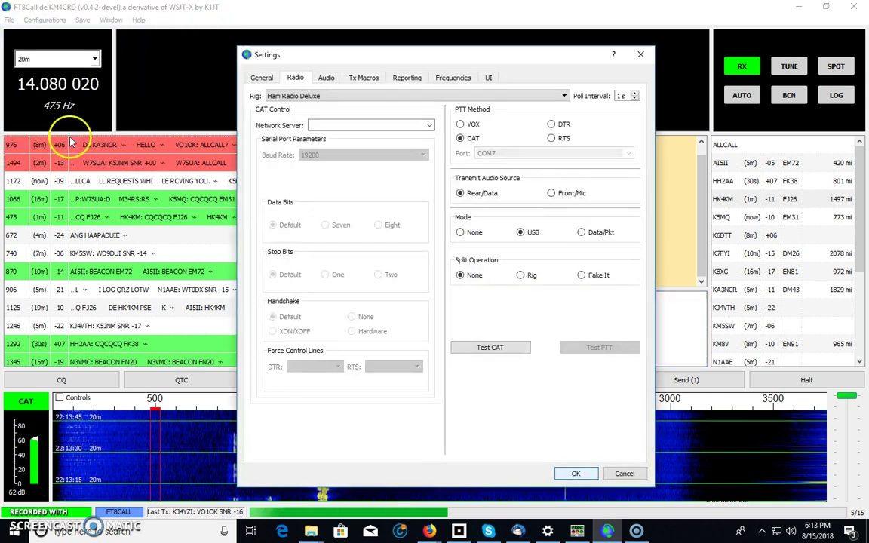
{"action": "left_click", "coordinate": [361, 78]}
{"action": "left_click", "coordinate": [569, 97]}
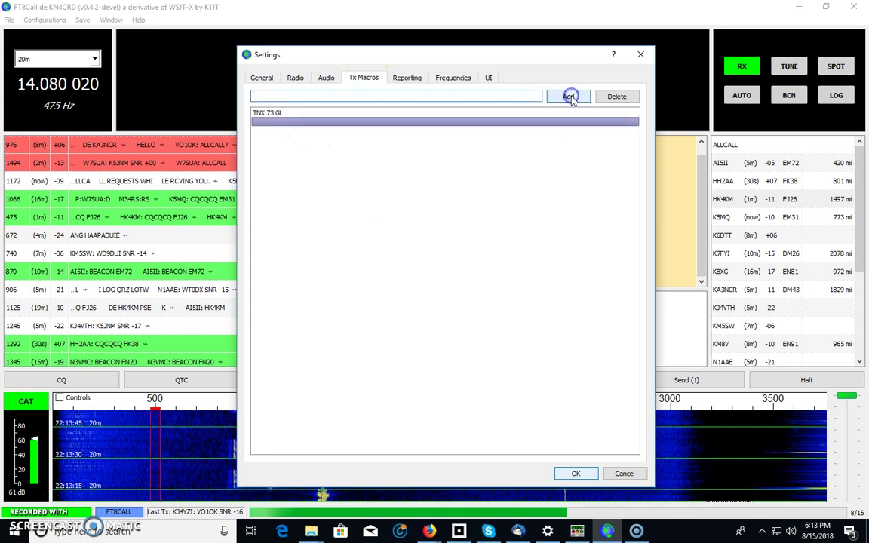
{"action": "left_click", "coordinate": [640, 55]}
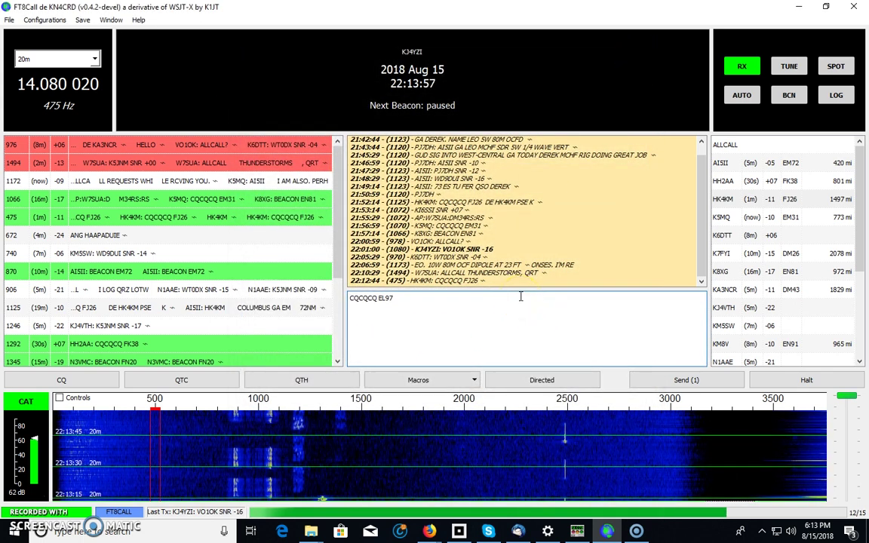
{"action": "left_click", "coordinate": [537, 319]}
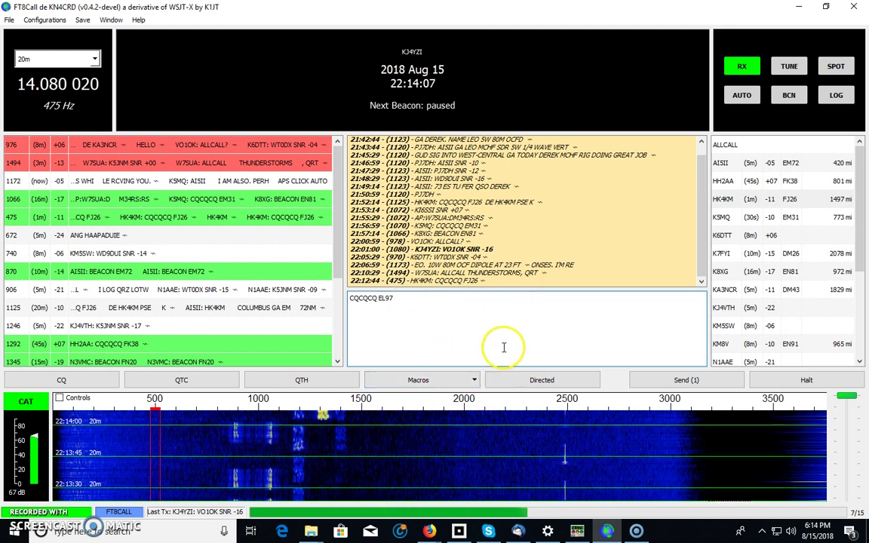
Look through the station power options from 1mW to 1000W in the general settings and pick a power level.
{"action": "left_click", "coordinate": [9, 19]}
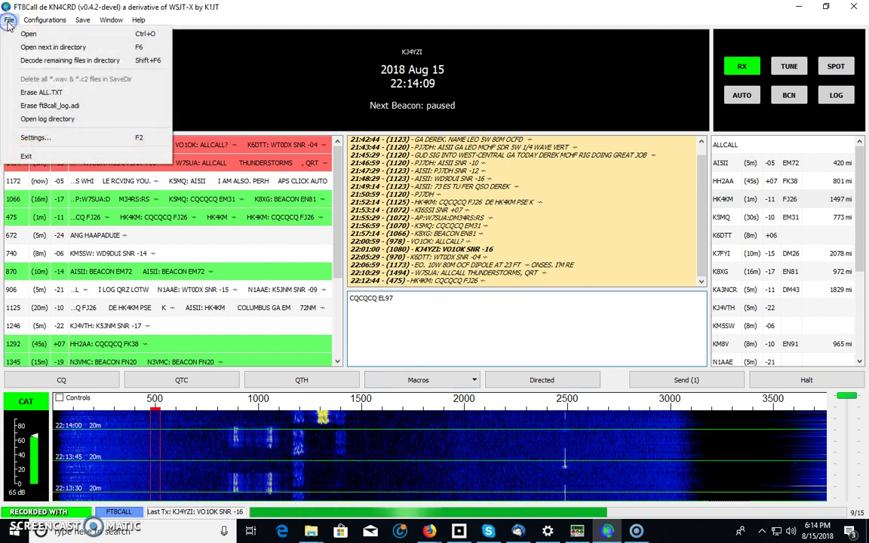
{"action": "left_click", "coordinate": [41, 138]}
{"action": "left_click", "coordinate": [262, 79]}
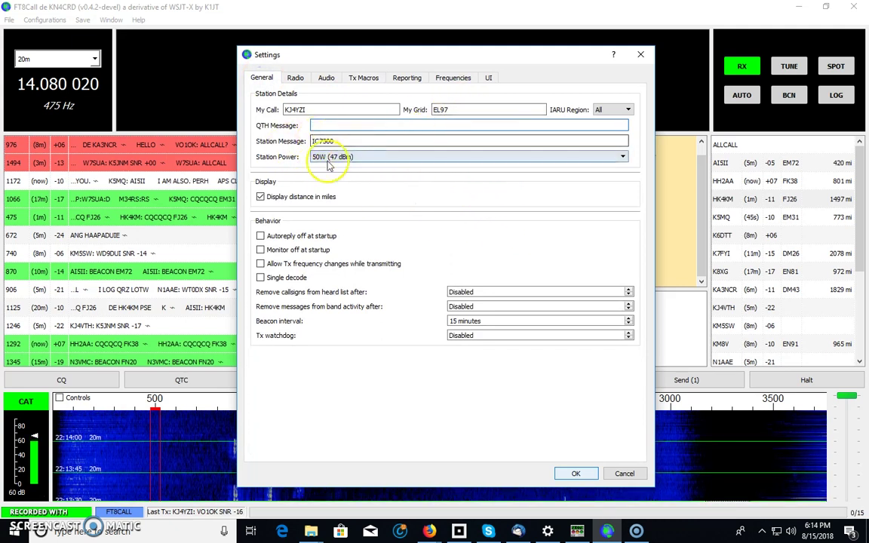
{"action": "left_click", "coordinate": [622, 157]}
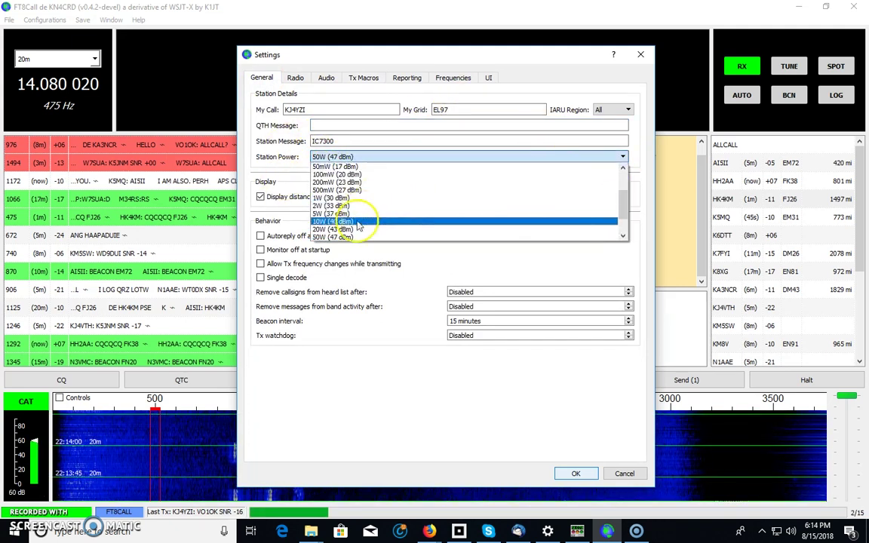
{"action": "left_click_drag", "start_coordinate": [620, 203], "coordinate": [621, 188]}
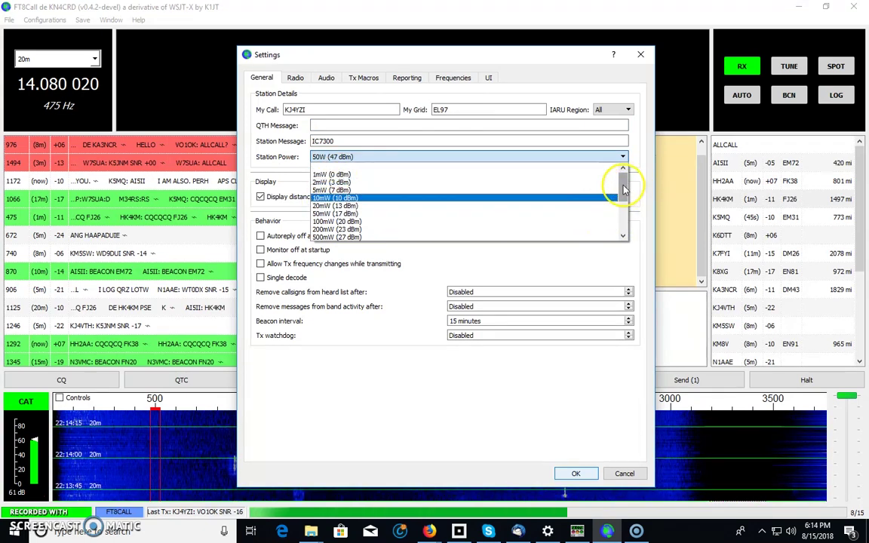
{"action": "left_click_drag", "start_coordinate": [623, 186], "coordinate": [625, 200]}
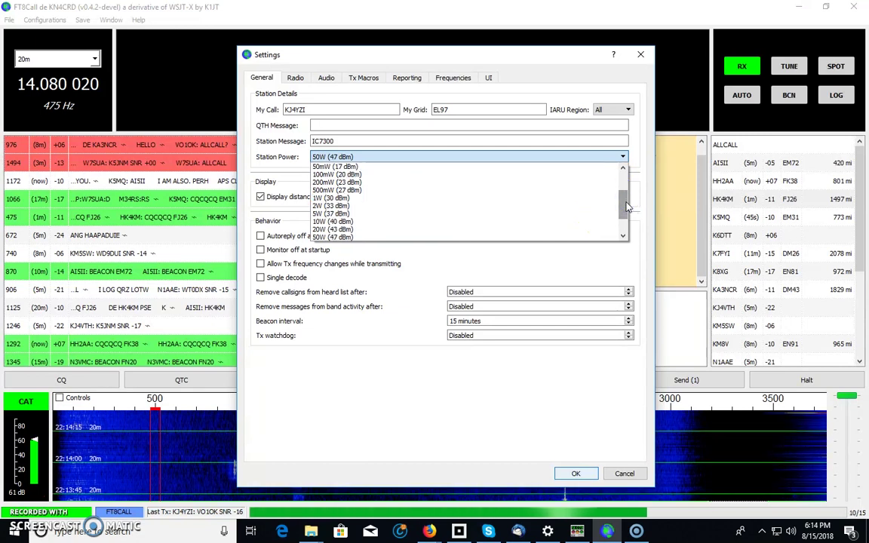
{"action": "scroll", "coordinate": [442, 237], "scroll_direction": "down", "scroll_amount": 2}
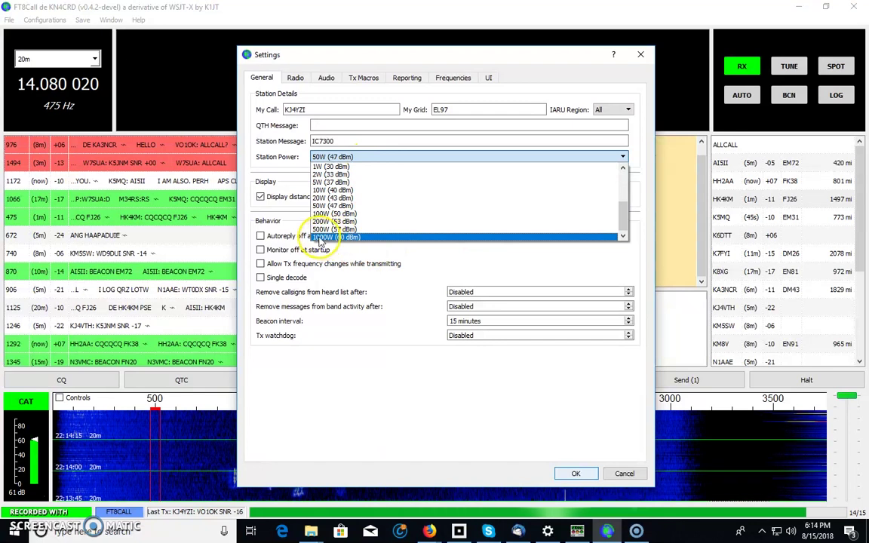
{"action": "scroll", "coordinate": [566, 192], "scroll_direction": "up", "scroll_amount": 3}
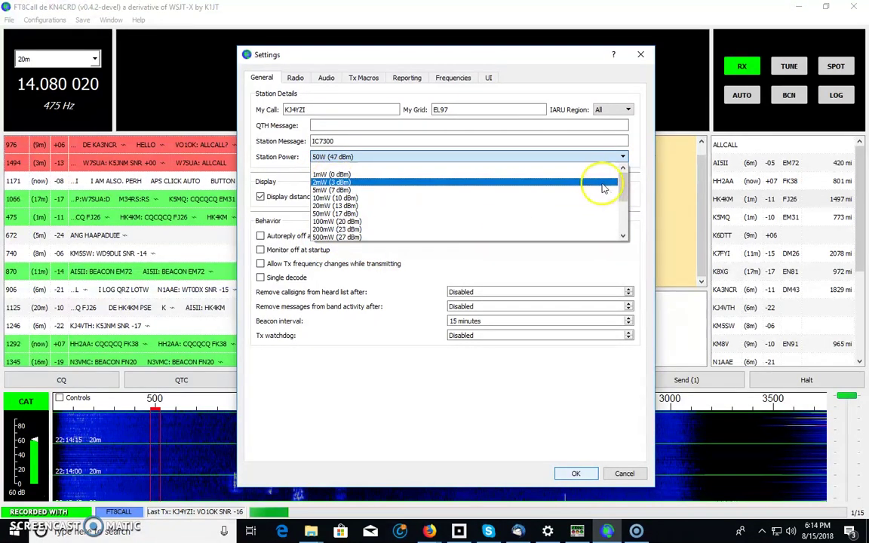
{"action": "left_click_drag", "start_coordinate": [617, 184], "coordinate": [623, 204]}
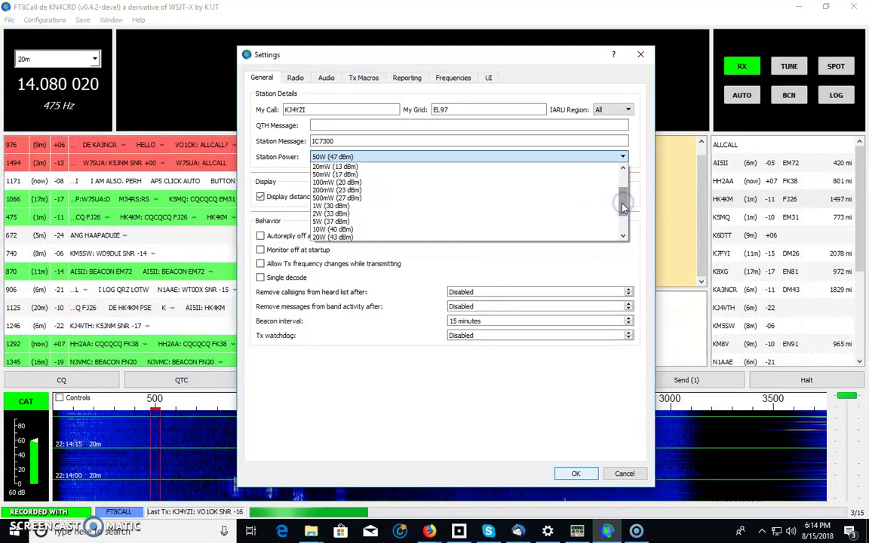
{"action": "left_click", "coordinate": [356, 230]}
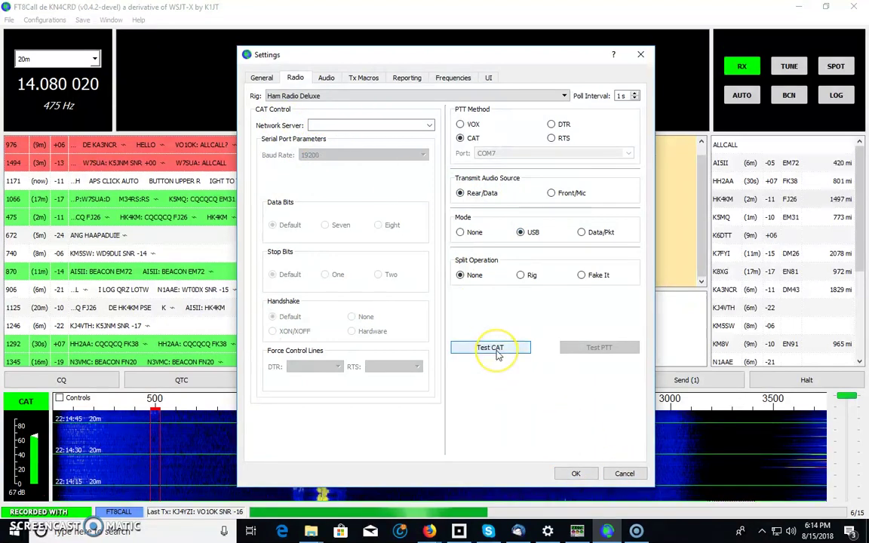
Test the CAT connection to the radio with Ham Radio Deluxe selected as the rig.
{"action": "left_click", "coordinate": [497, 352]}
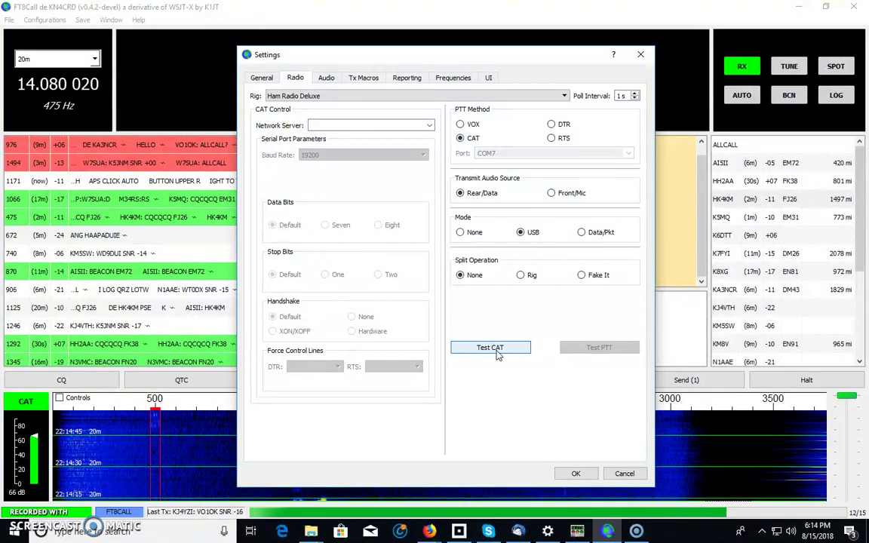
{"action": "left_click", "coordinate": [508, 356]}
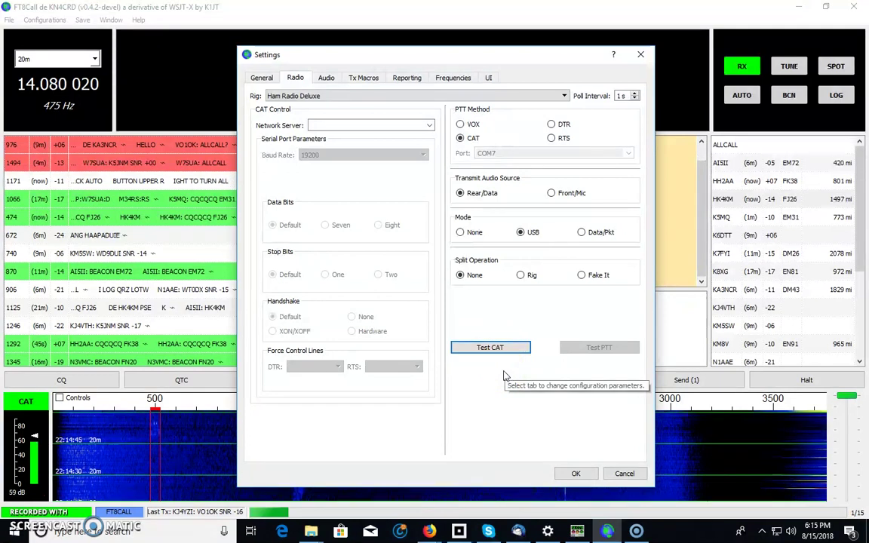
{"action": "left_click", "coordinate": [500, 355]}
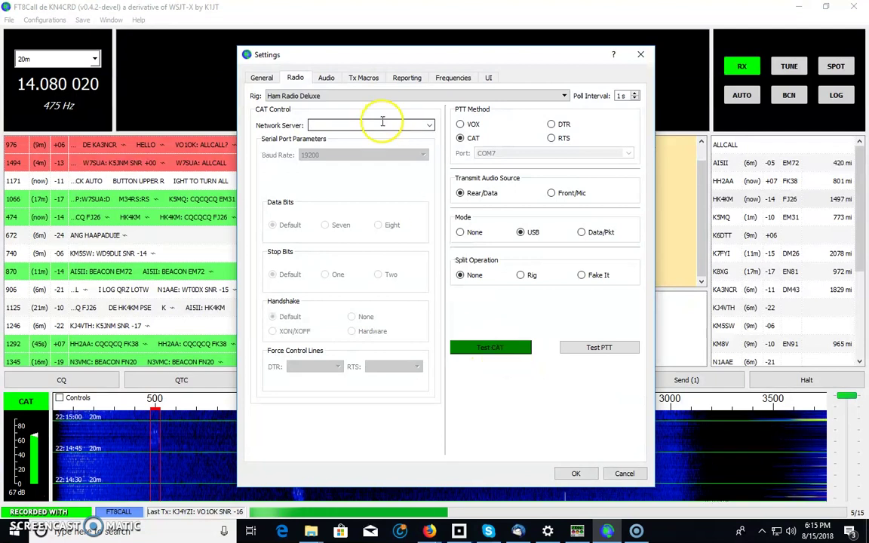
Review the audio, transmit macro and working frequency settings, and accept the settings to close them.
{"action": "left_click", "coordinate": [325, 78]}
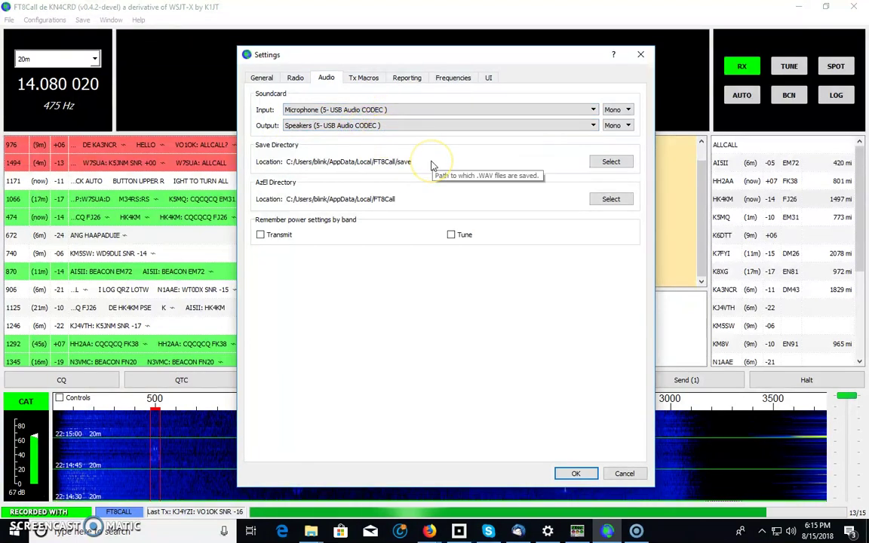
{"action": "left_click", "coordinate": [365, 77]}
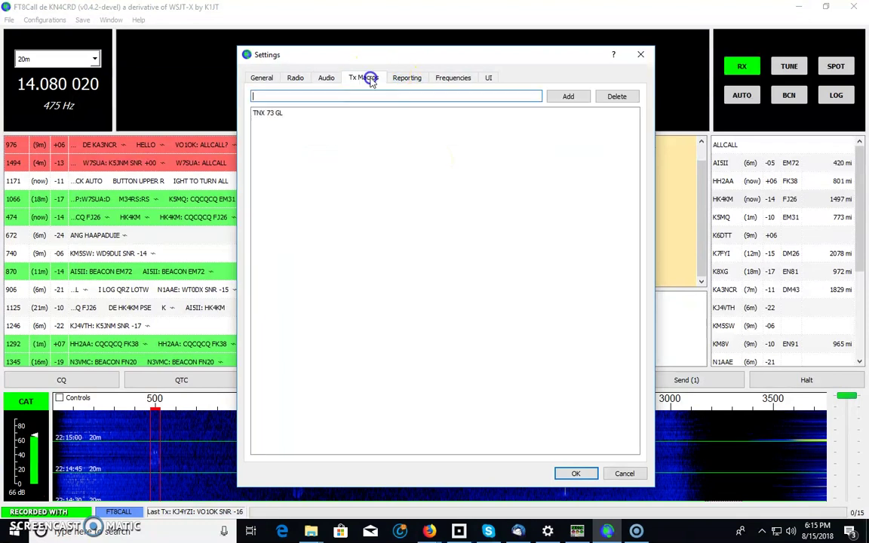
{"action": "left_click", "coordinate": [455, 78]}
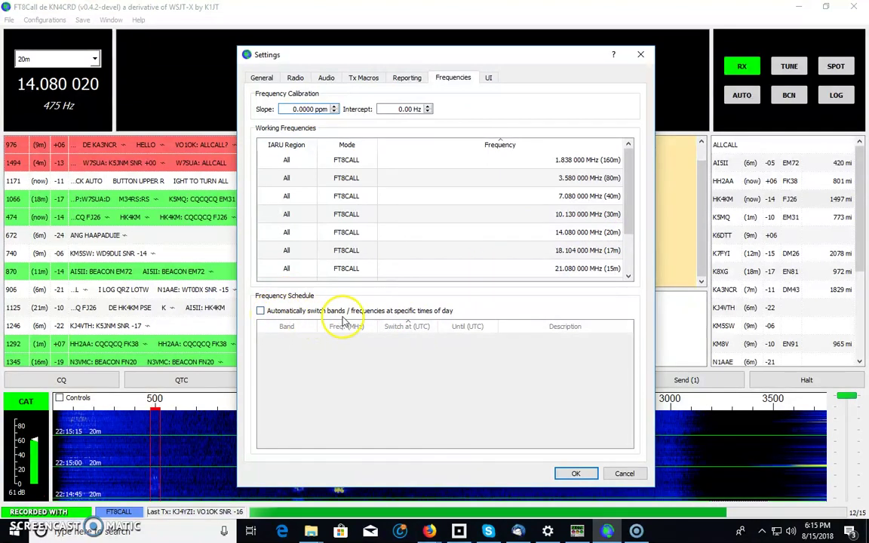
{"action": "left_click", "coordinate": [575, 472]}
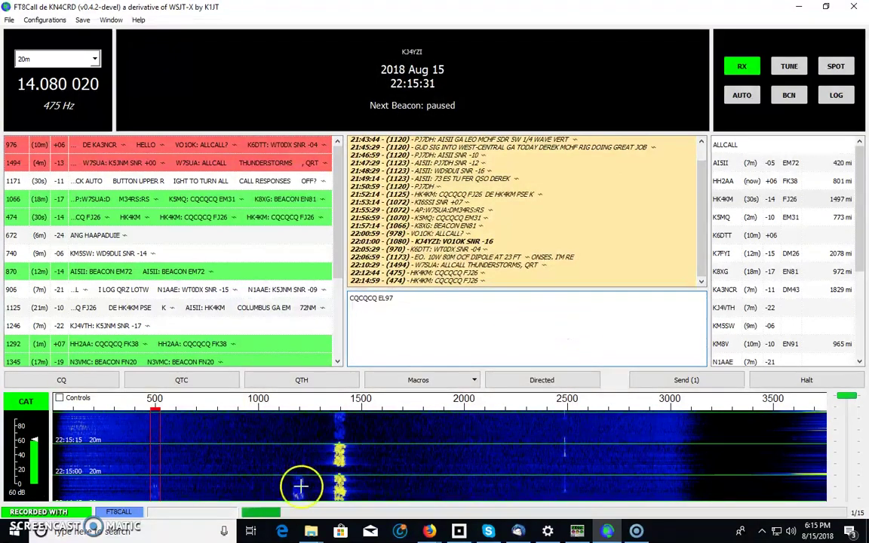
Move the frequency offset to the strong signal in the waterfall, at about 1371 Hz.
{"action": "left_click", "coordinate": [338, 462]}
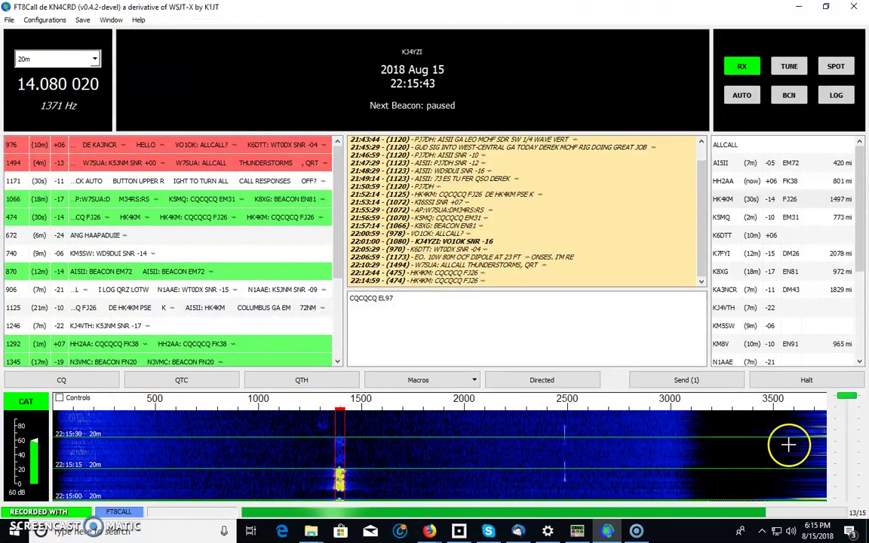
{"action": "mouse_move", "coordinate": [337, 211]}
{"action": "left_mouse_down"}
{"action": "mouse_move", "coordinate": [337, 291]}
{"action": "mouse_move", "coordinate": [341, 198]}
{"action": "left_mouse_up"}
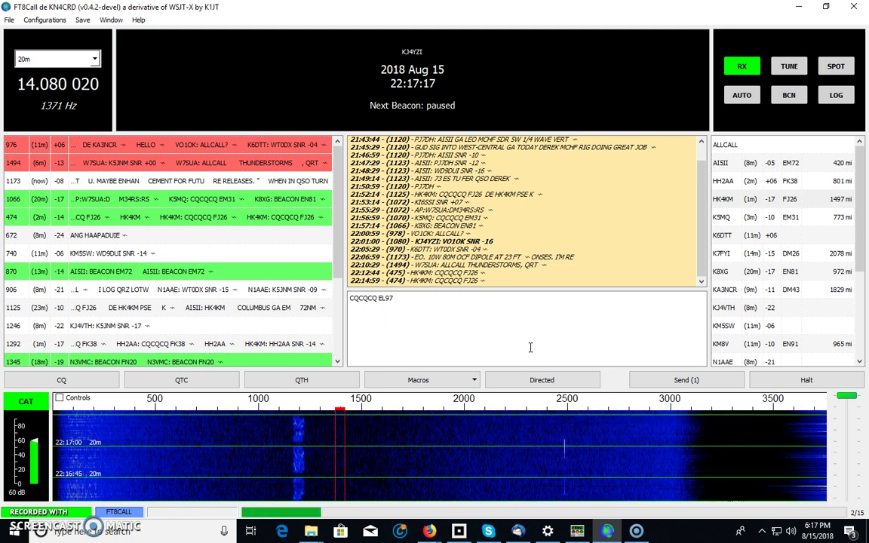
{"action": "left_click", "coordinate": [535, 342]}
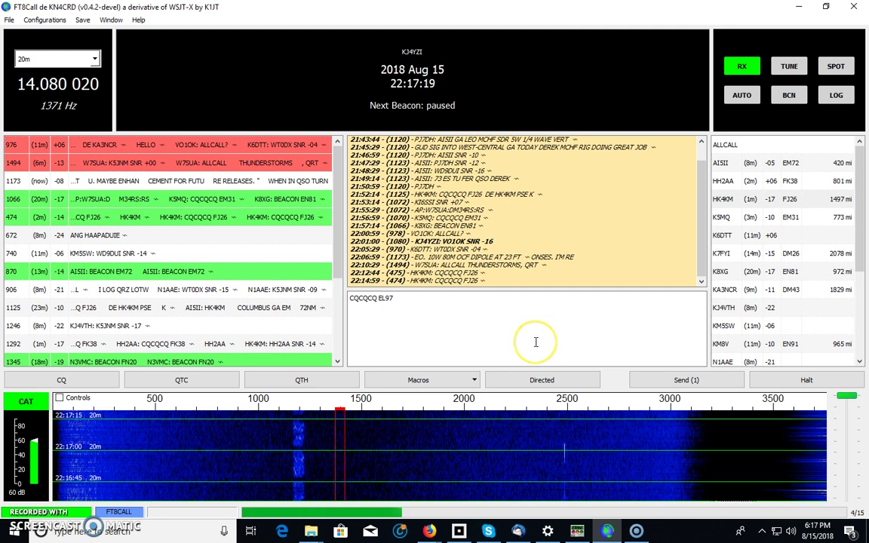